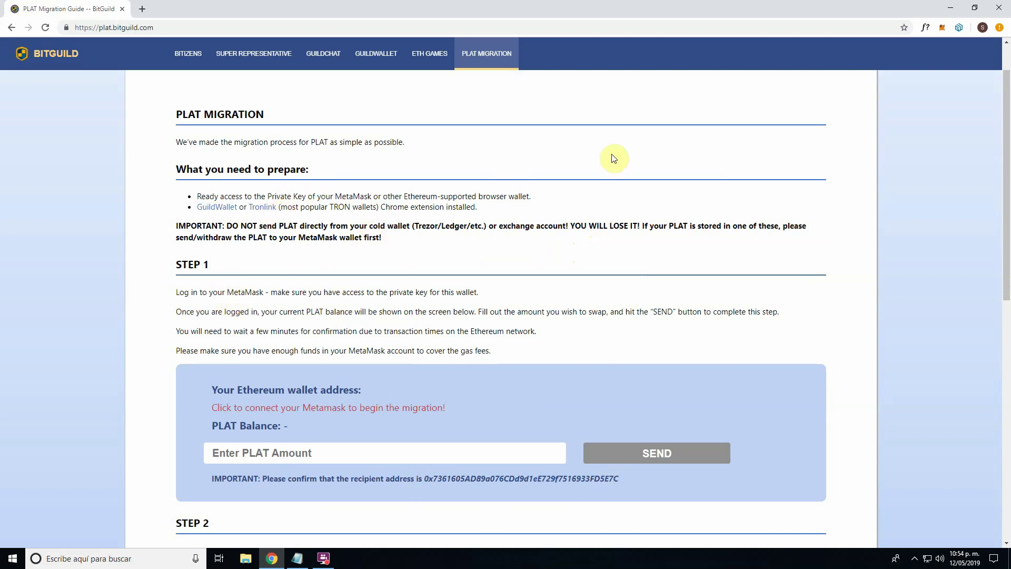
Check the MetaMask account and the Ethereum wallet section of the PLAT migration guide.
left_click(941, 29)
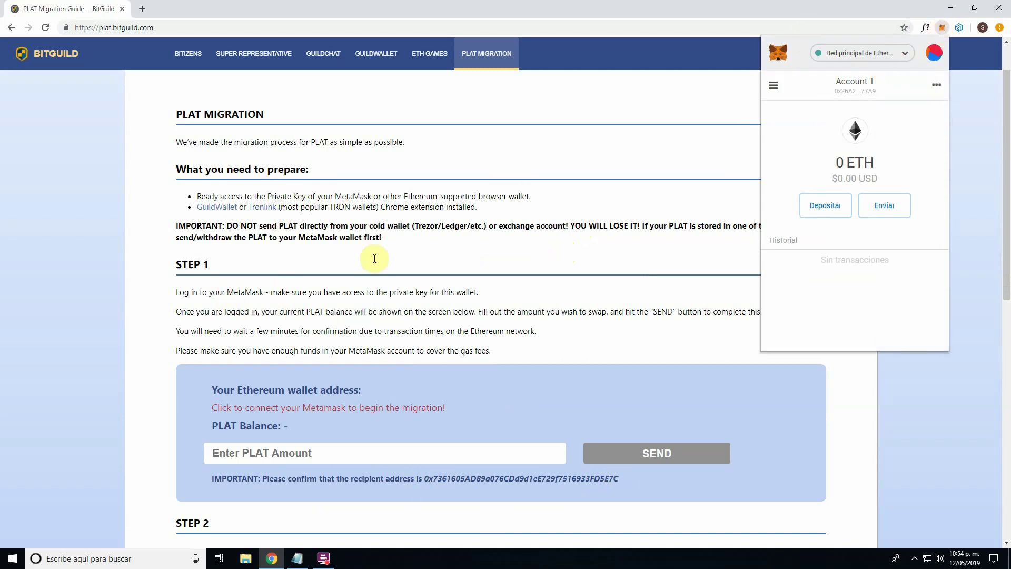
scroll(424, 302, "down", 1)
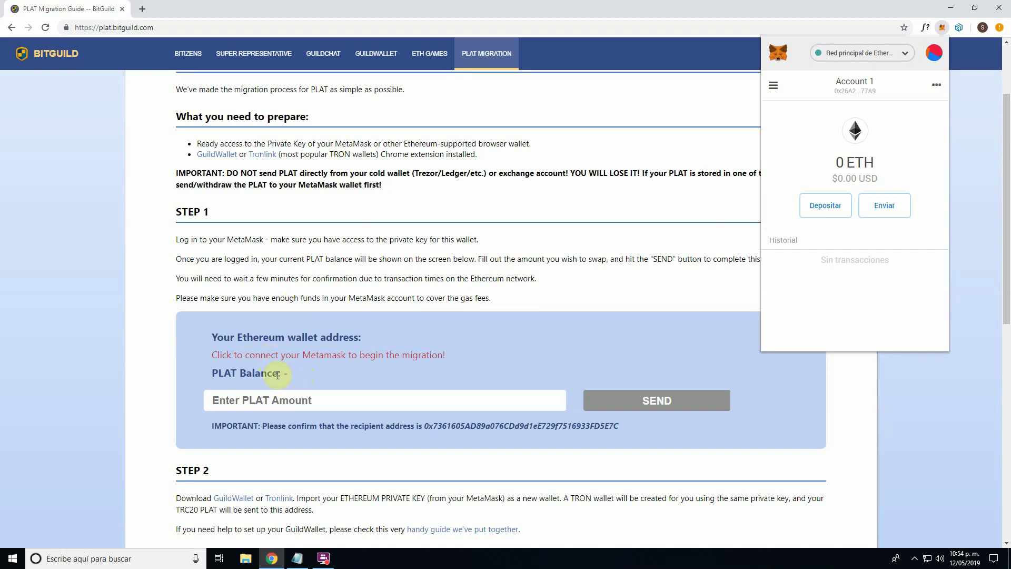
left_click(567, 189)
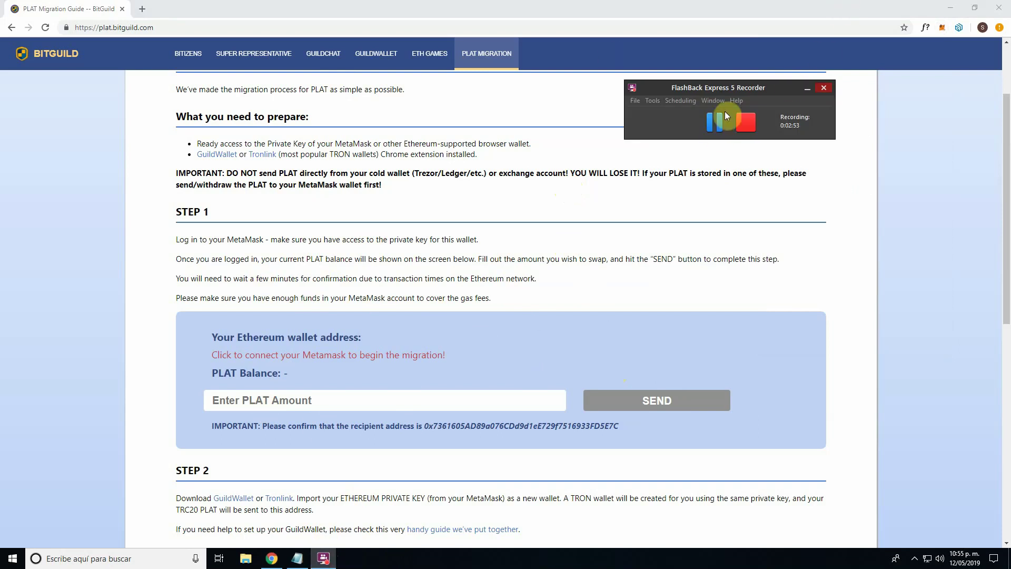
Connect MetaMask's Account 1 to the PLAT migration page and approve the connection request.
left_click(714, 126)
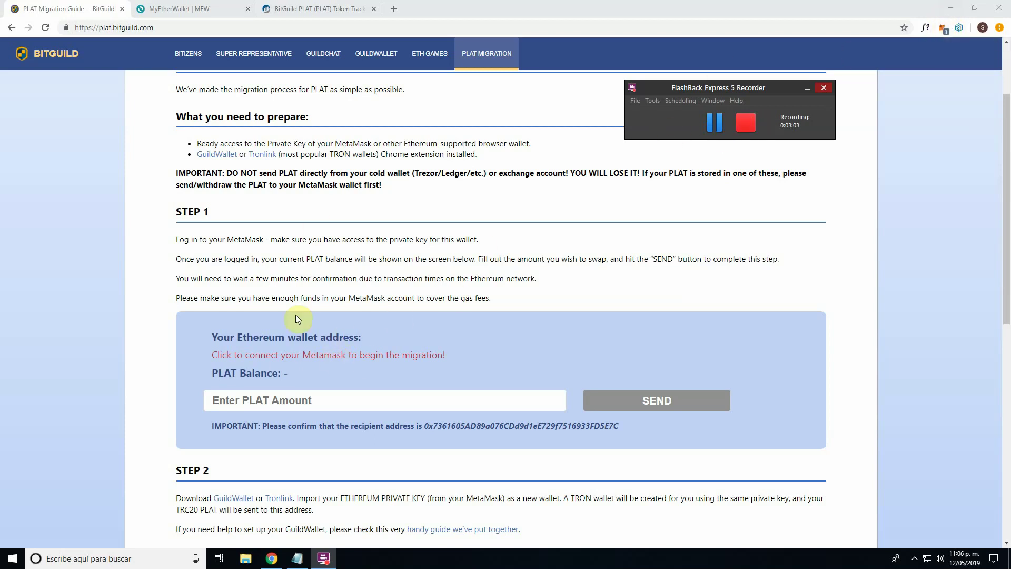
left_click(286, 354)
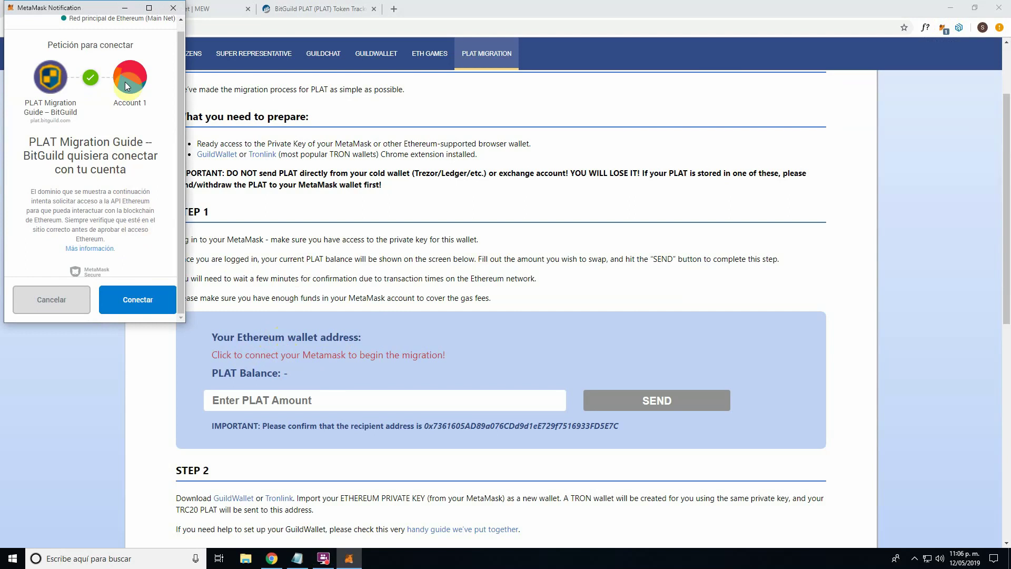
left_click(127, 307)
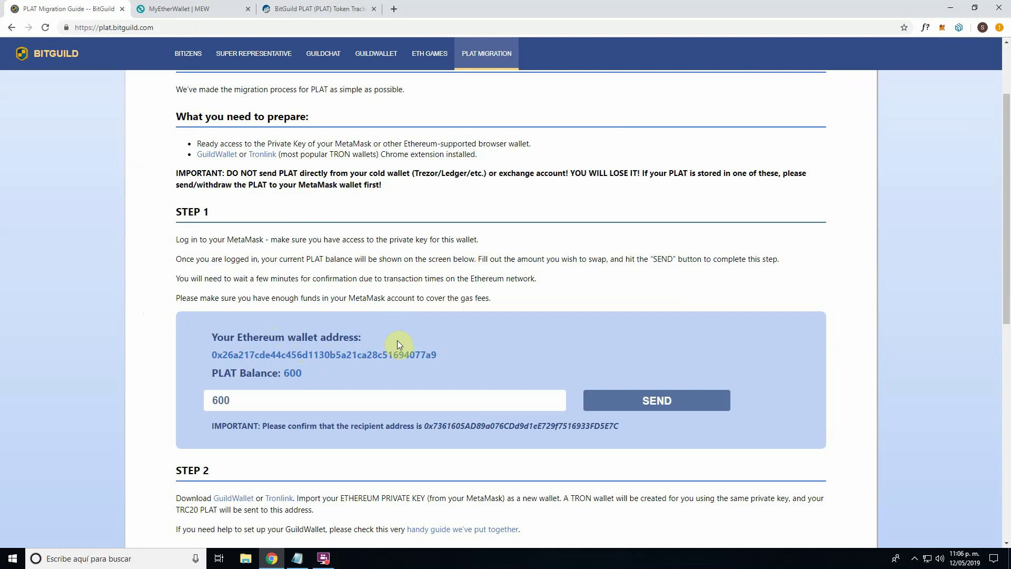
Look over the MetaMask account options and the PLAT transfer set up in MyEtherWallet, ending back on the migration guide.
left_click(941, 29)
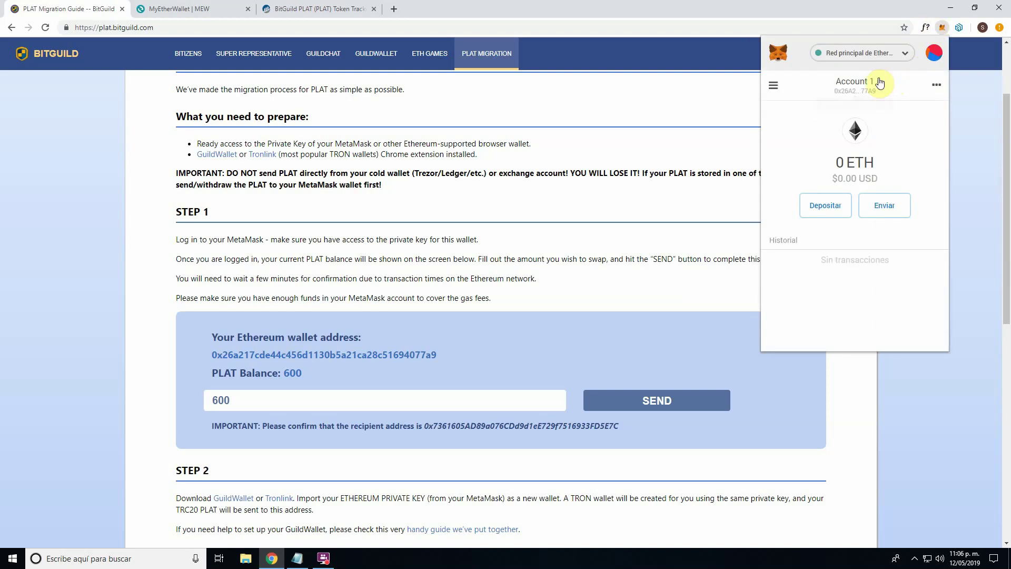
left_click(936, 84)
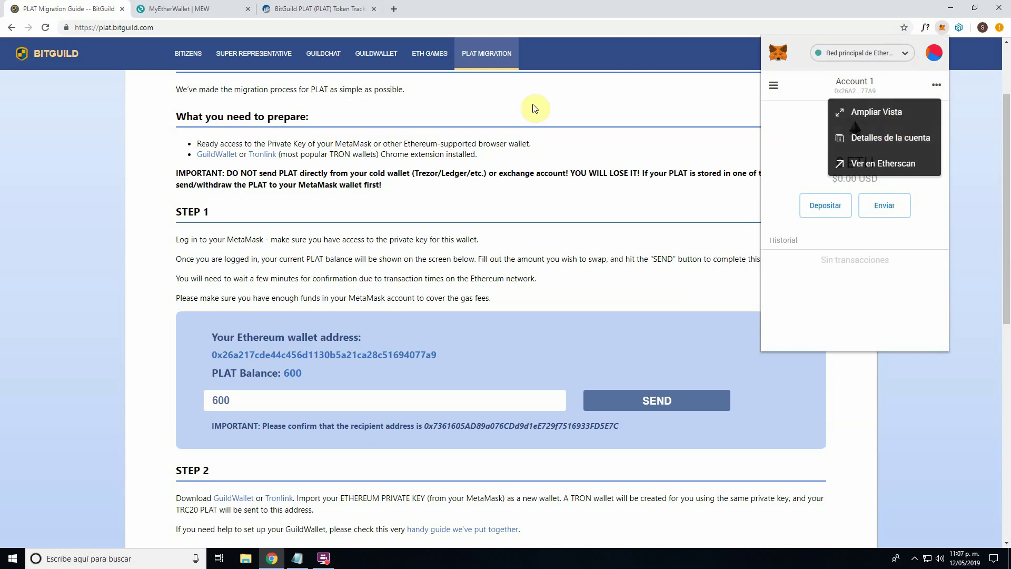
left_click(219, 4)
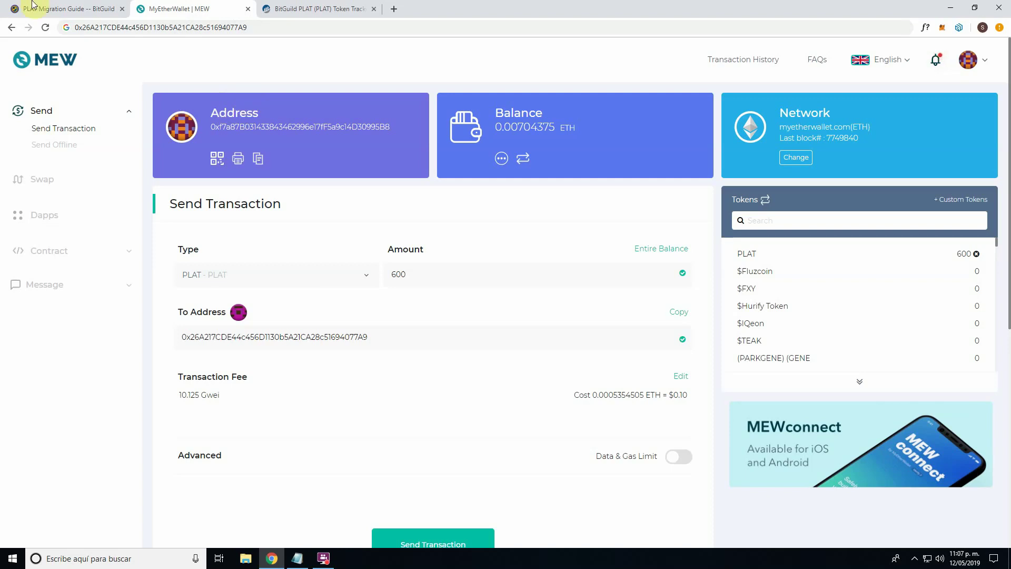
key("ctrl+shift+Tab")
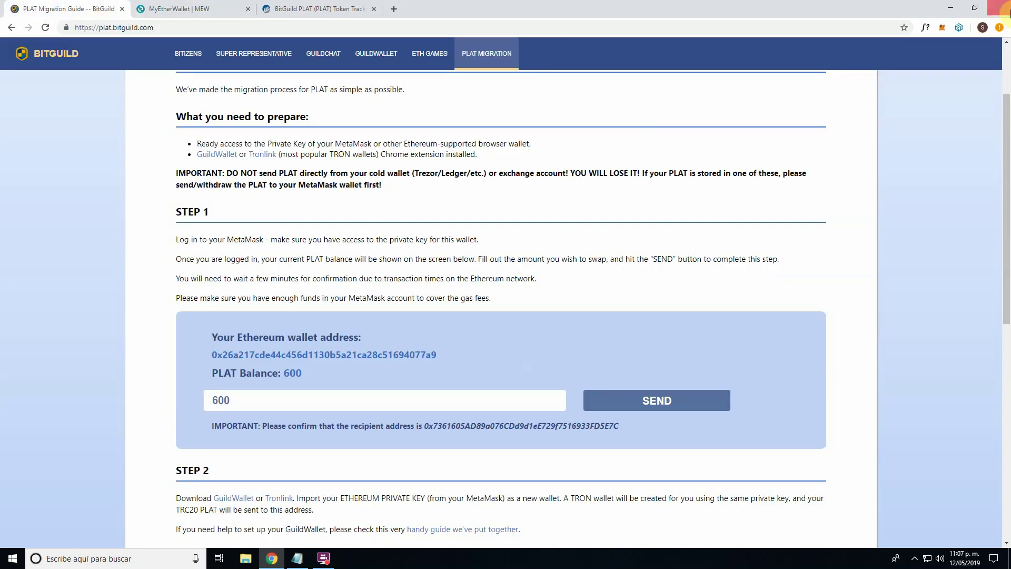
left_click(942, 28)
left_click(937, 85)
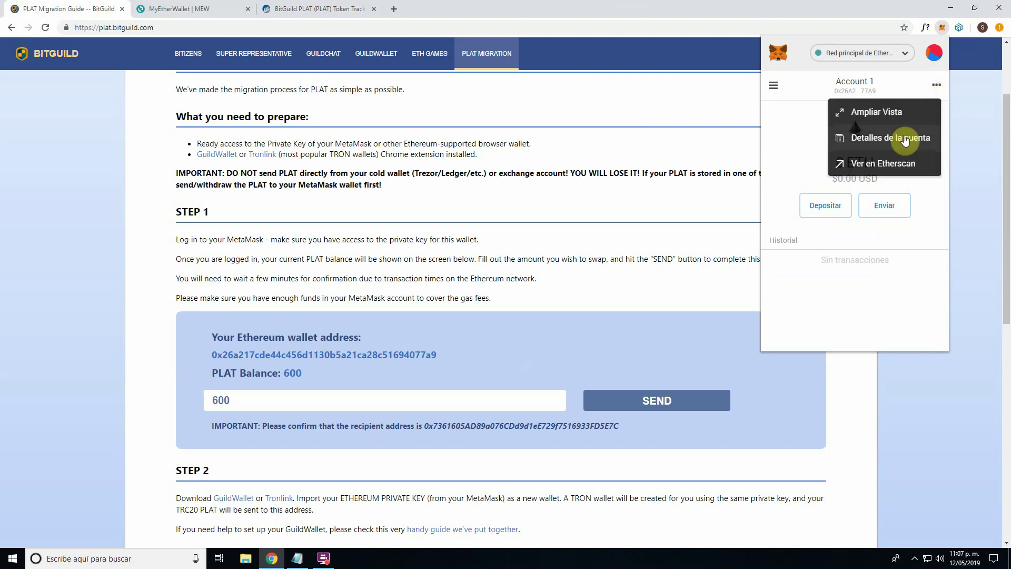
left_click(902, 135)
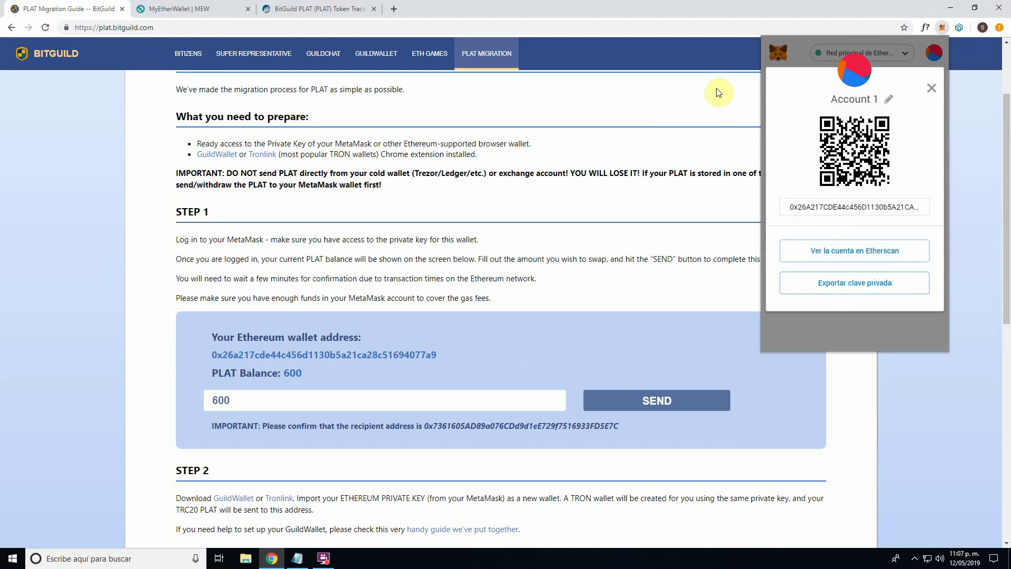
left_click(850, 287)
left_click(932, 88)
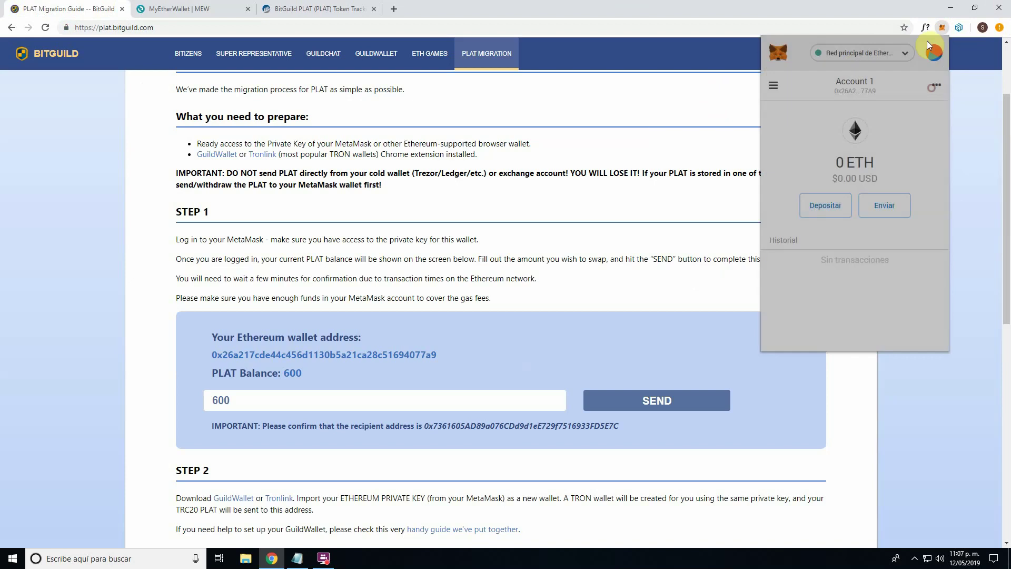
Export the private key from Account 1's details in MetaMask, authorizing with the account password, and copy the key.
left_click(935, 85)
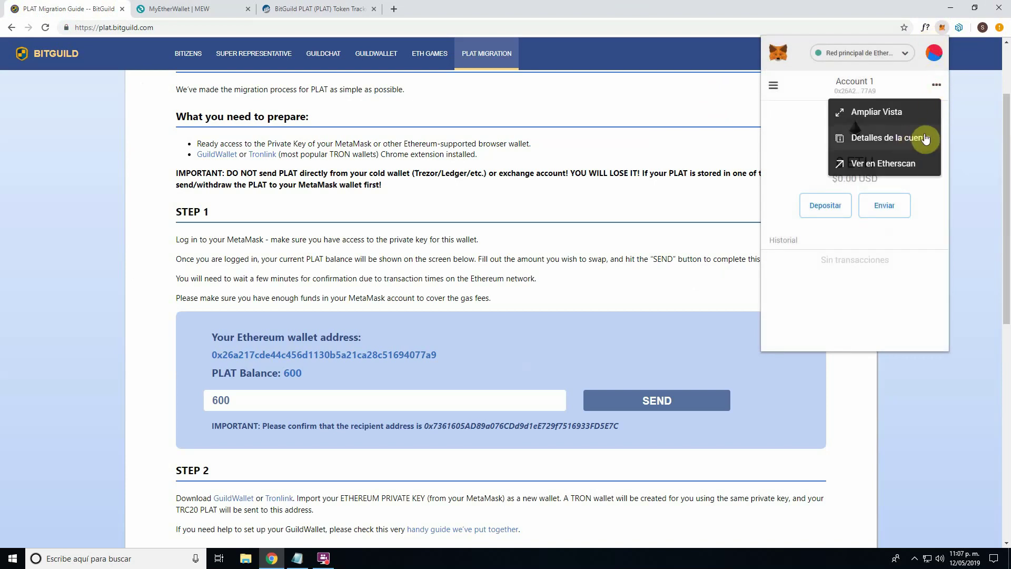
left_click(914, 147)
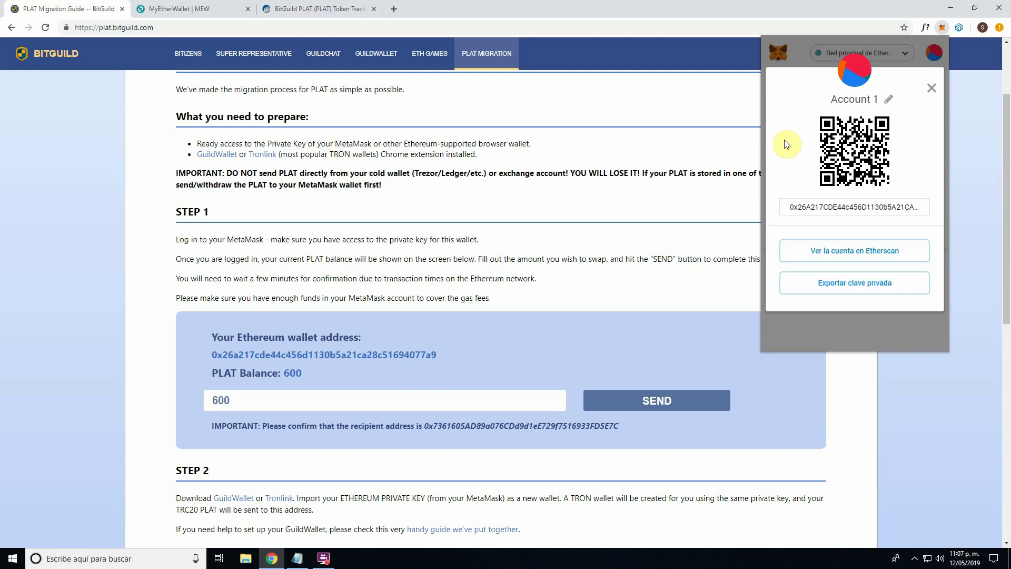
left_click(826, 288)
left_click(823, 200)
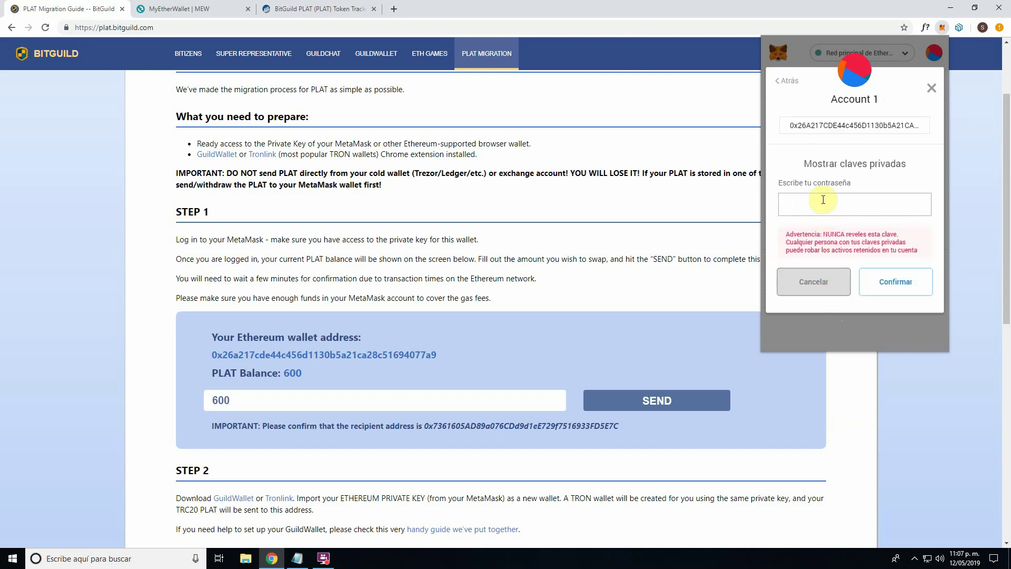
type("••••••••••••••")
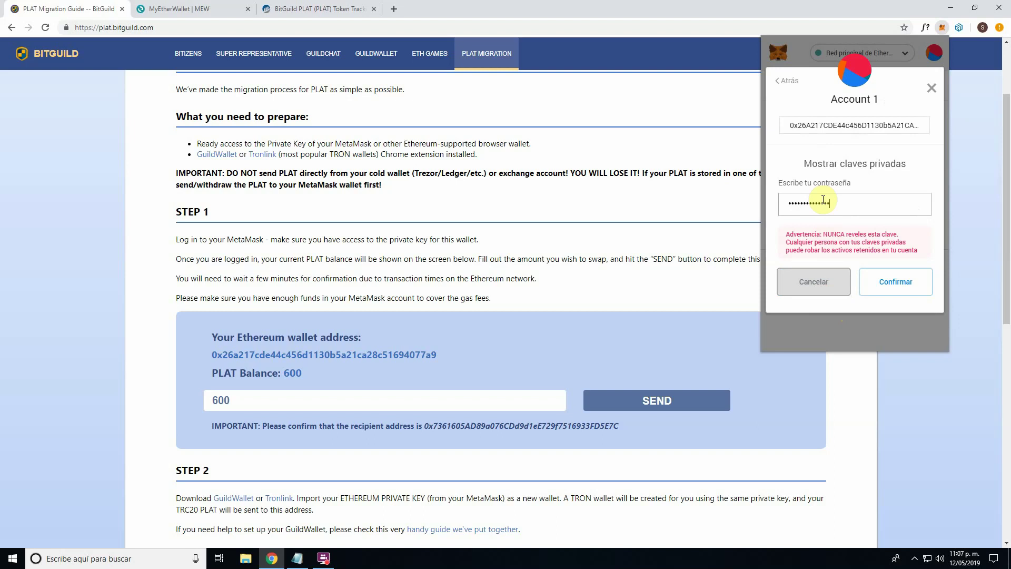
left_click(897, 288)
double_click(828, 203)
type("•••••••••••••")
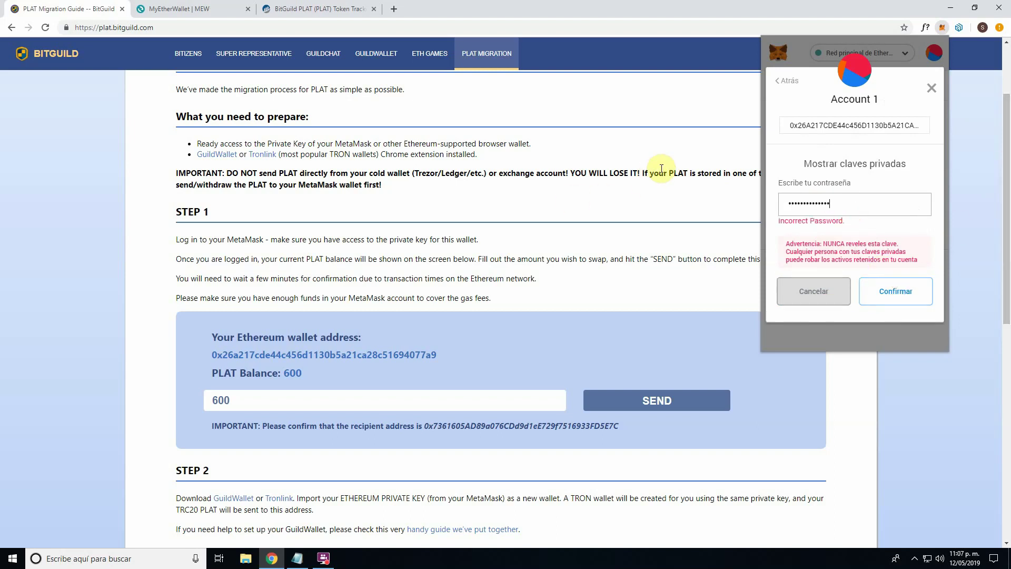
left_click(902, 289)
left_click(834, 215)
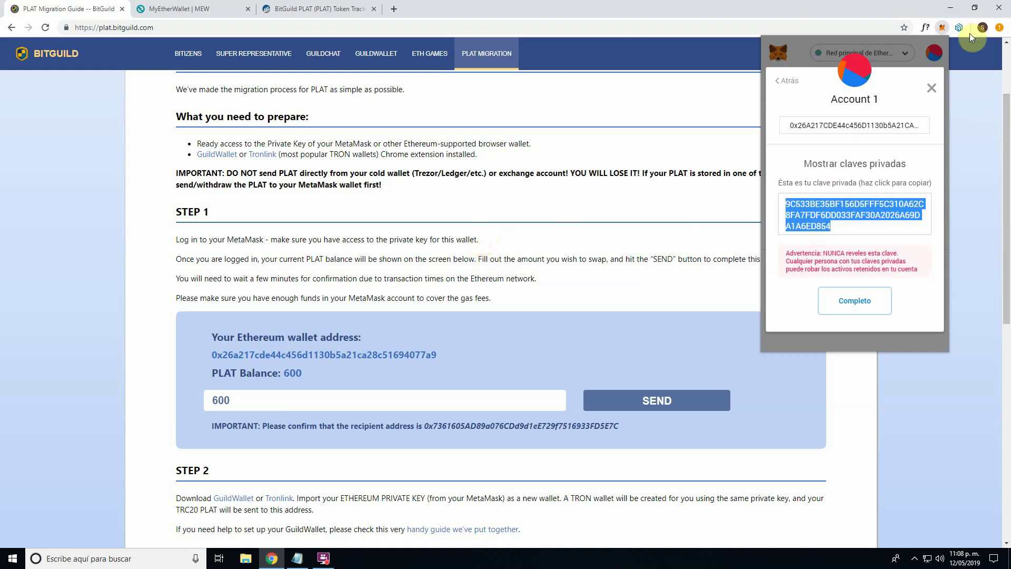
left_click(417, 238)
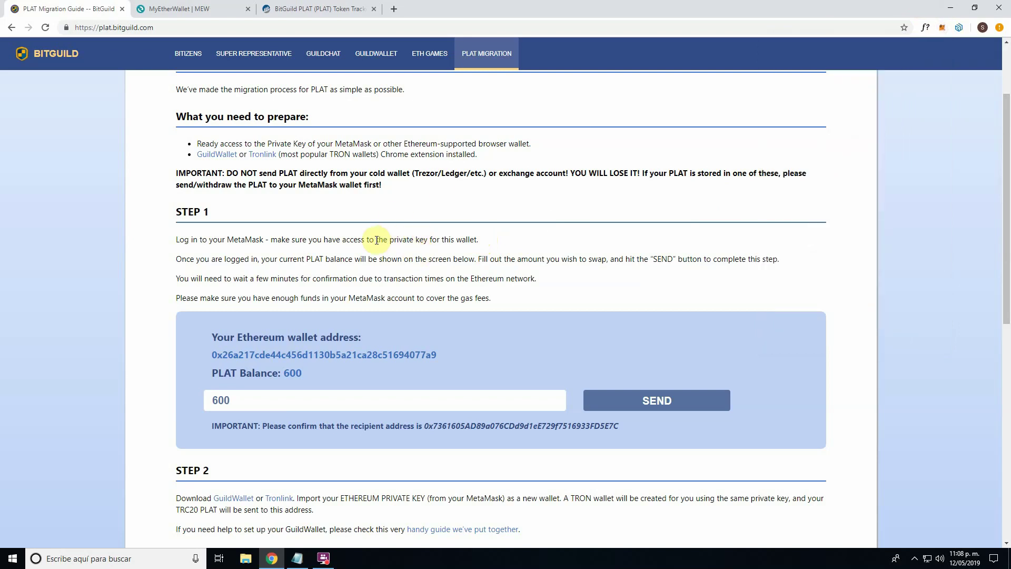
Try to send 600 PLAT from the migration page, review the MetaMask transaction request and dismiss it.
scroll(377, 229, "down", 1)
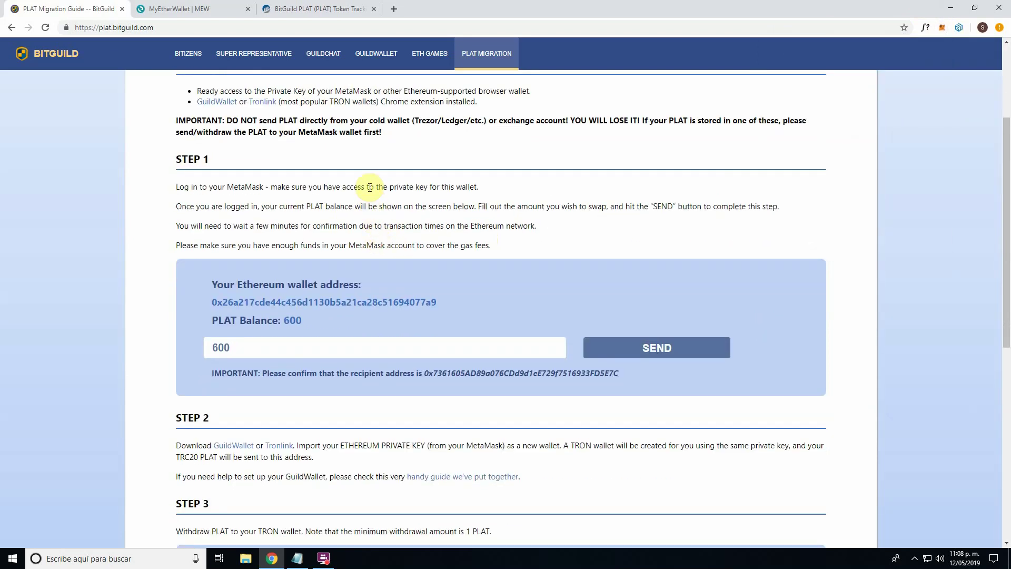
scroll(373, 185, "down", 1)
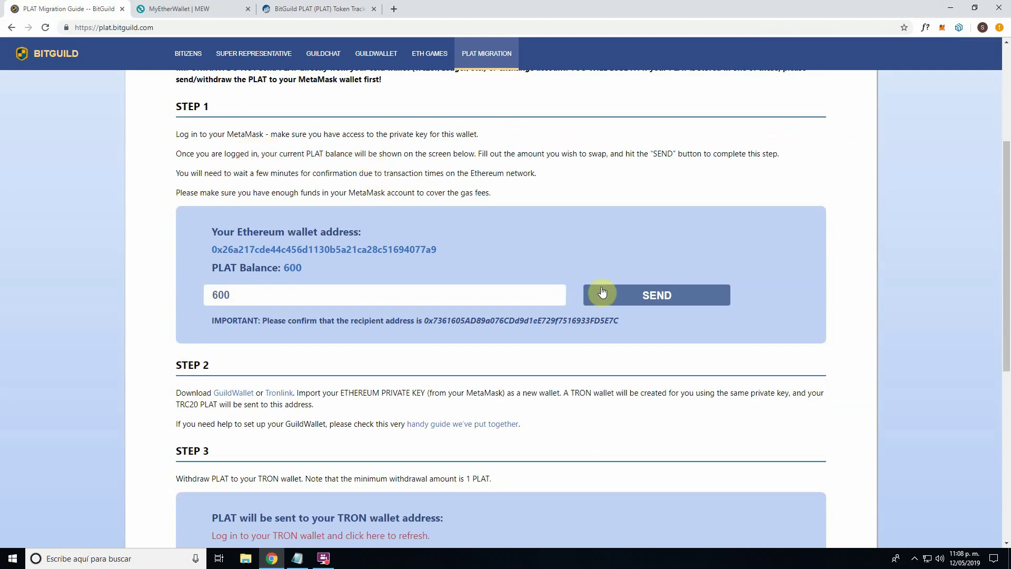
left_click(654, 297)
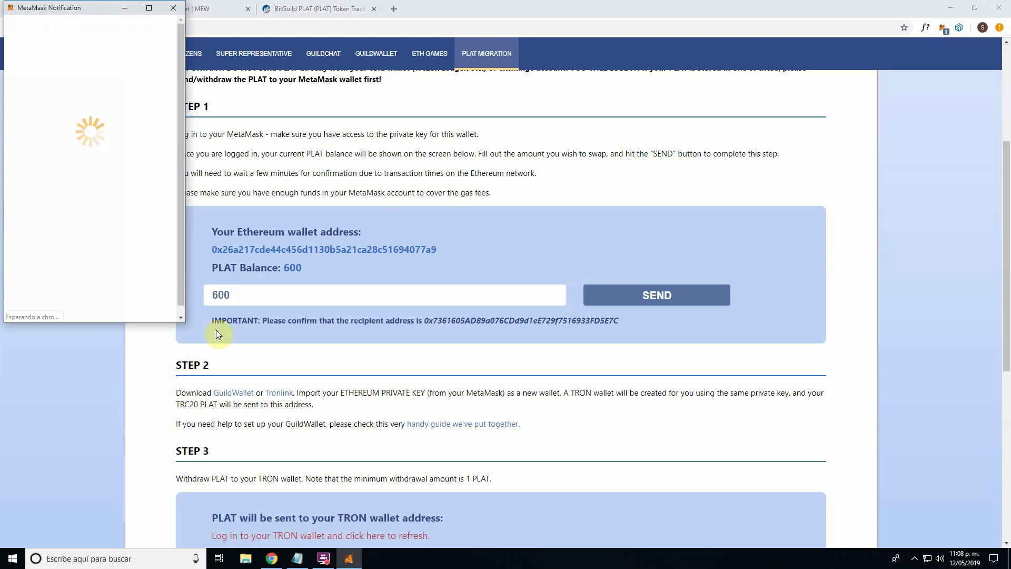
scroll(78, 187, "down", 2)
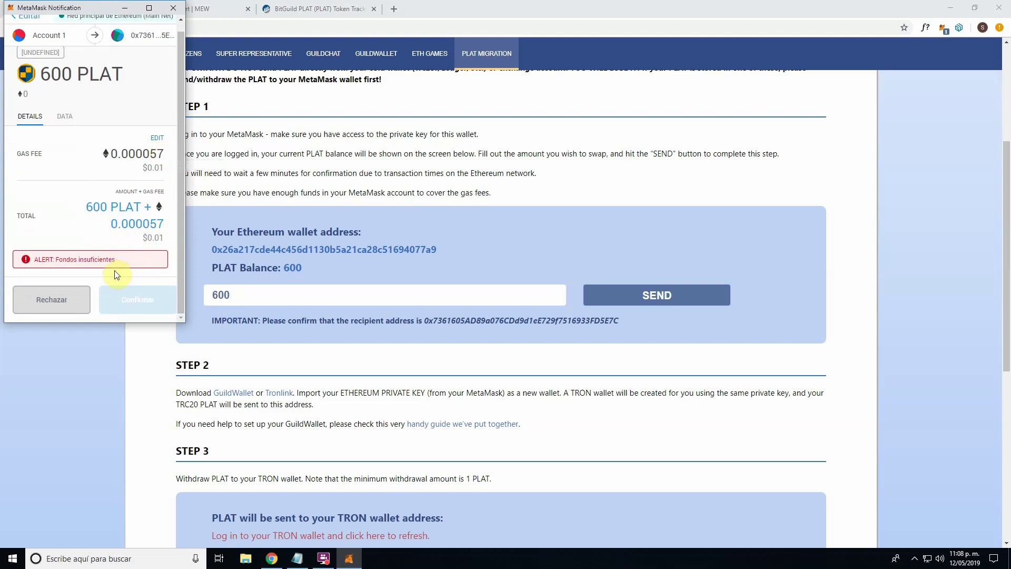
left_click(173, 7)
Send 600 PLAT from Step 1 of the migration page and confirm the transaction in MetaMask.
left_click(687, 311)
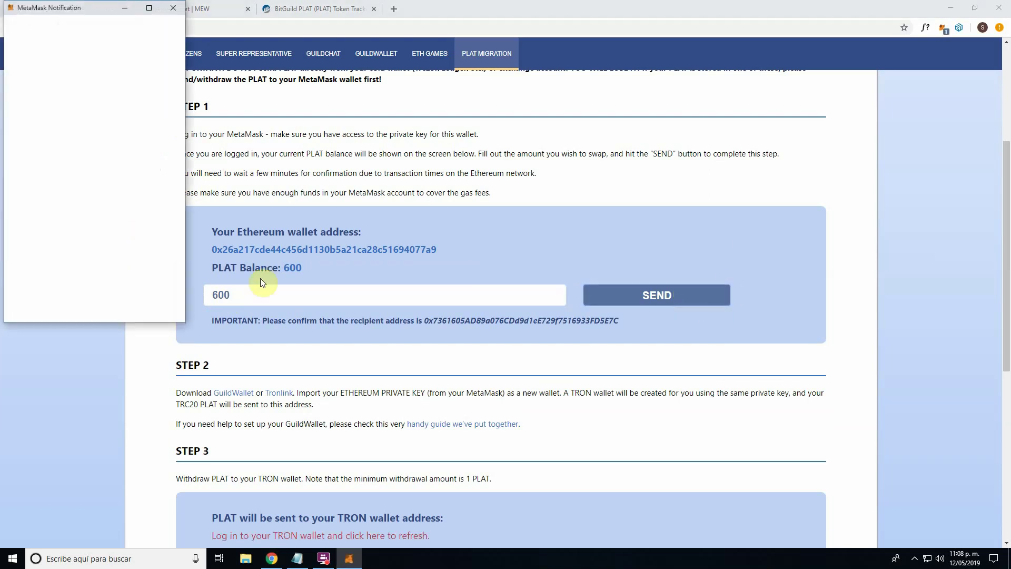
scroll(107, 161, "down", 1)
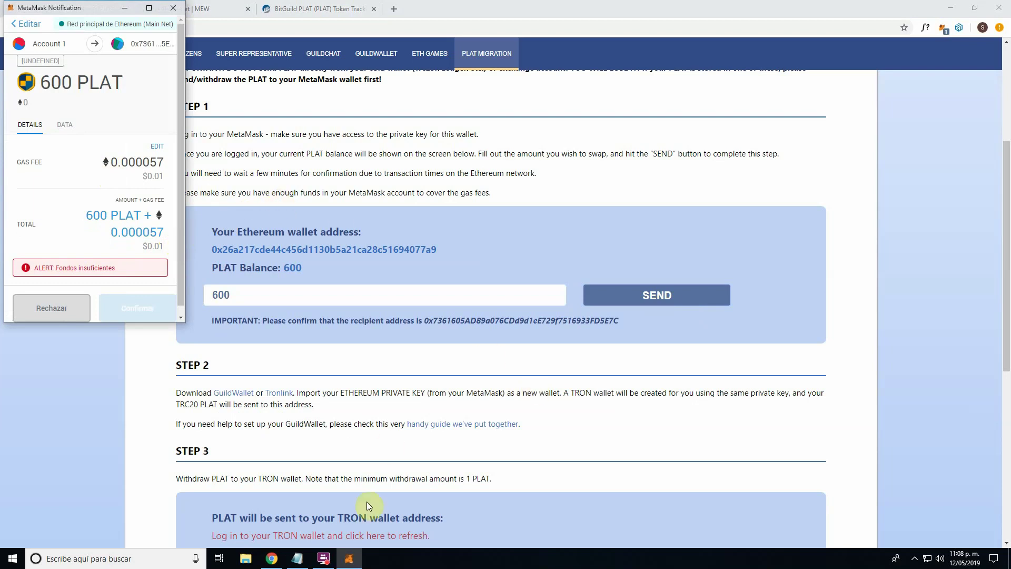
left_click(330, 563)
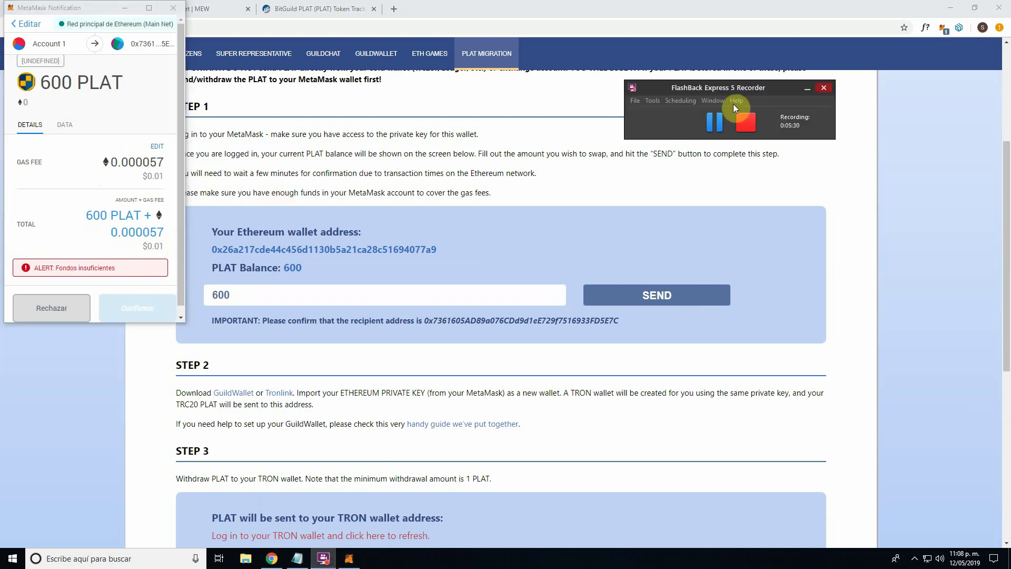
left_click(714, 122)
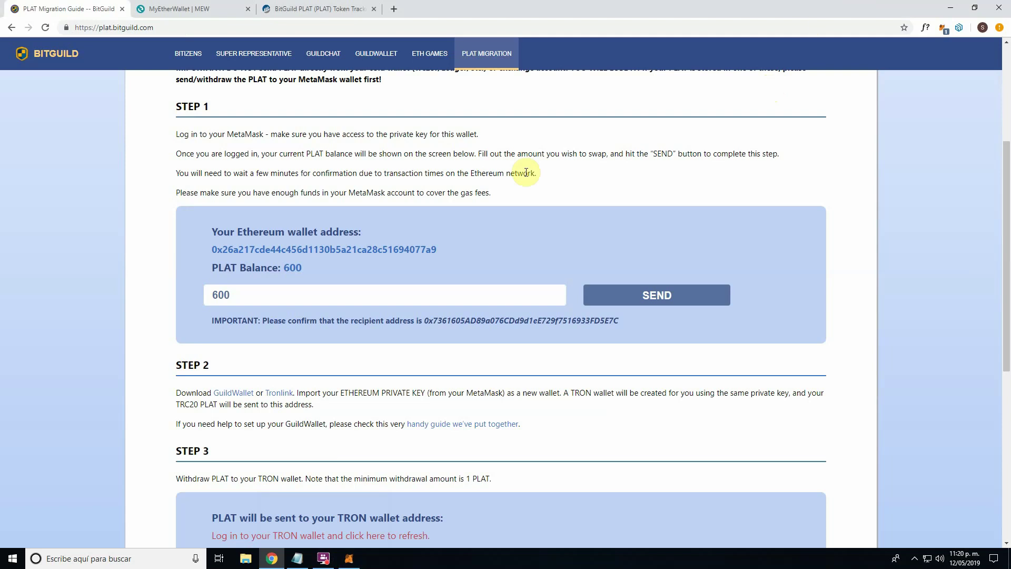
right_click(737, 138)
left_click(857, 95)
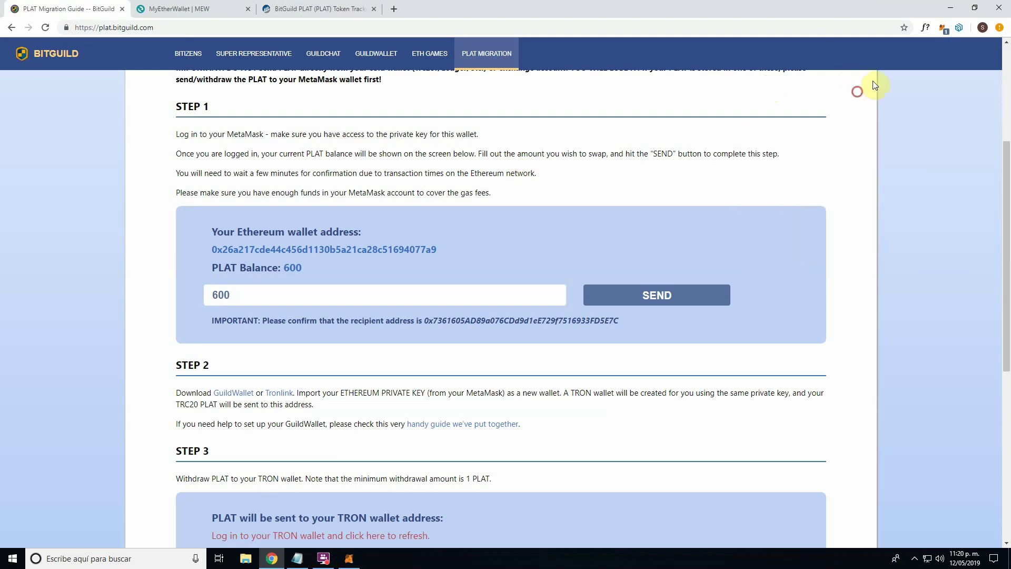
left_click(942, 29)
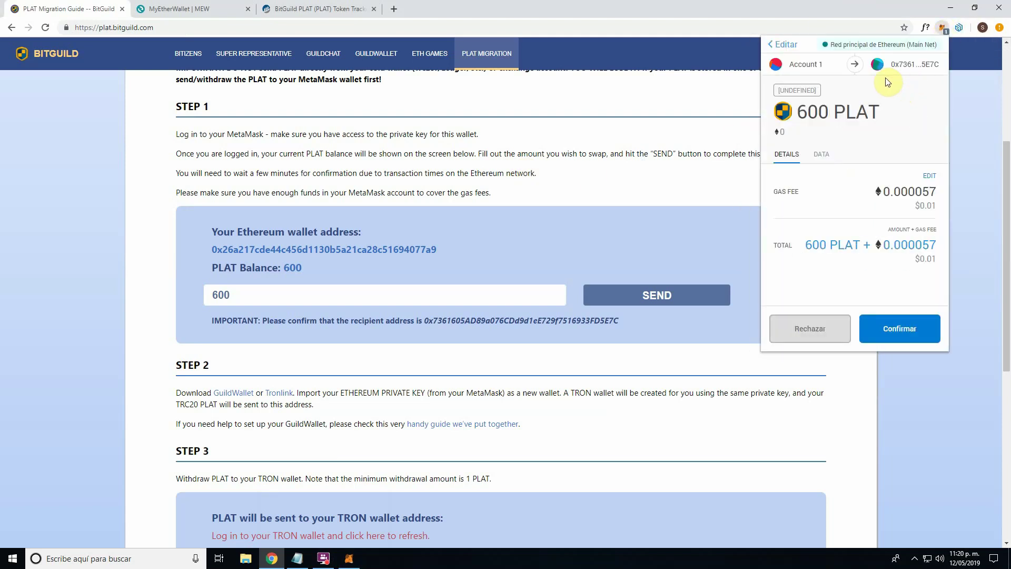
left_click(898, 326)
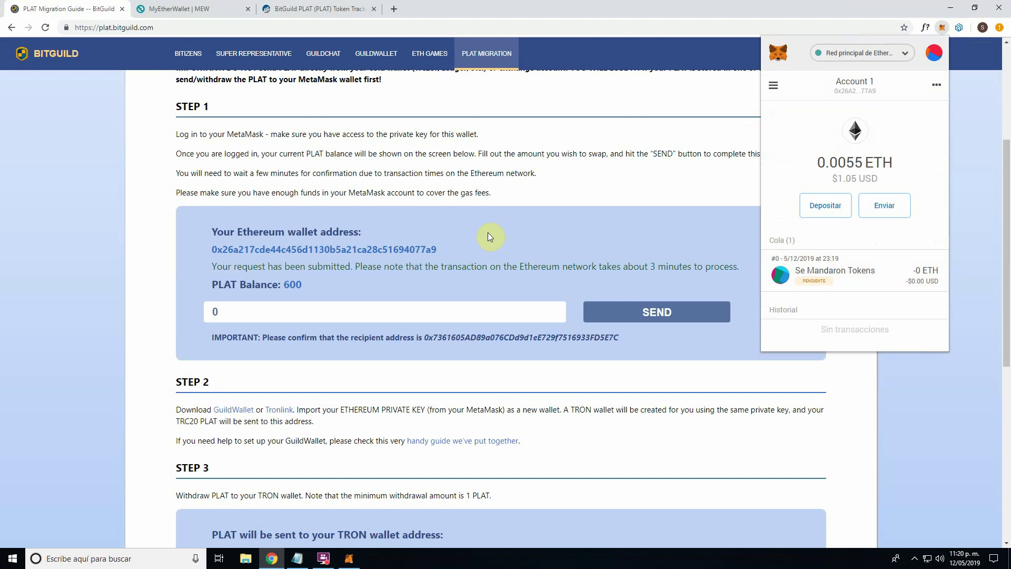
Export Account 1's private key again in MetaMask, authorizing with the account password, and copy the key.
scroll(403, 262, "down", 1)
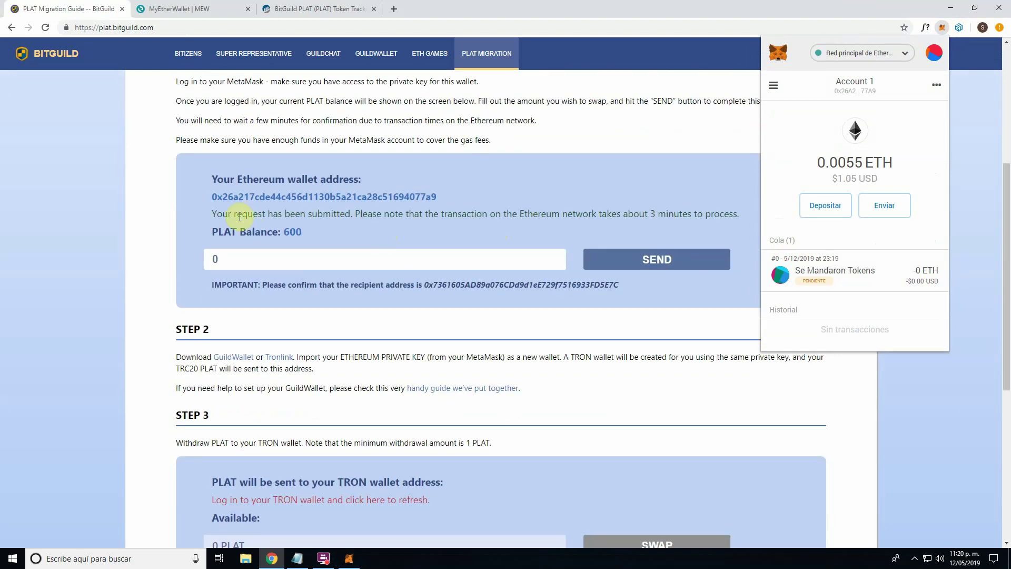
scroll(531, 192, "down", 1)
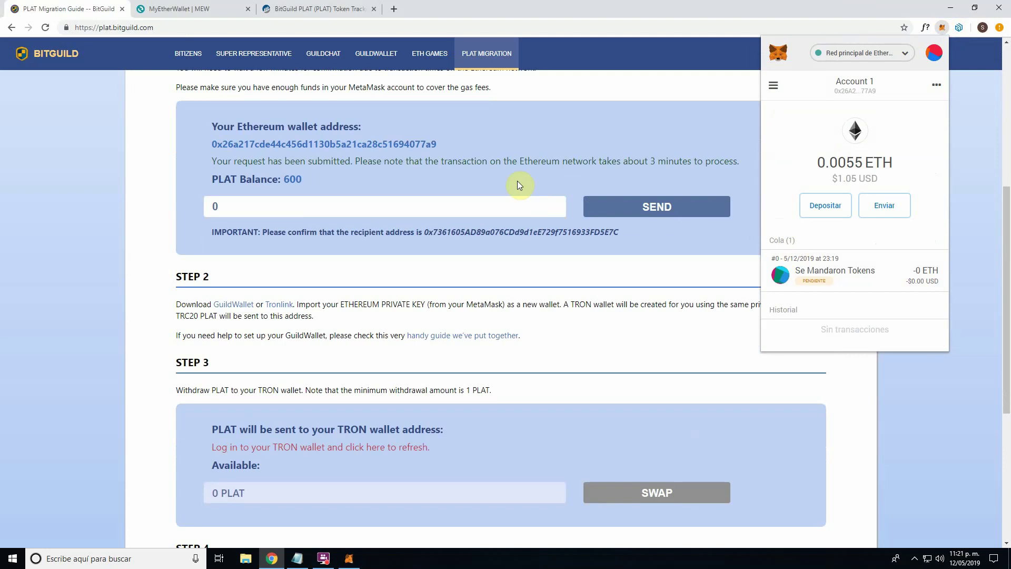
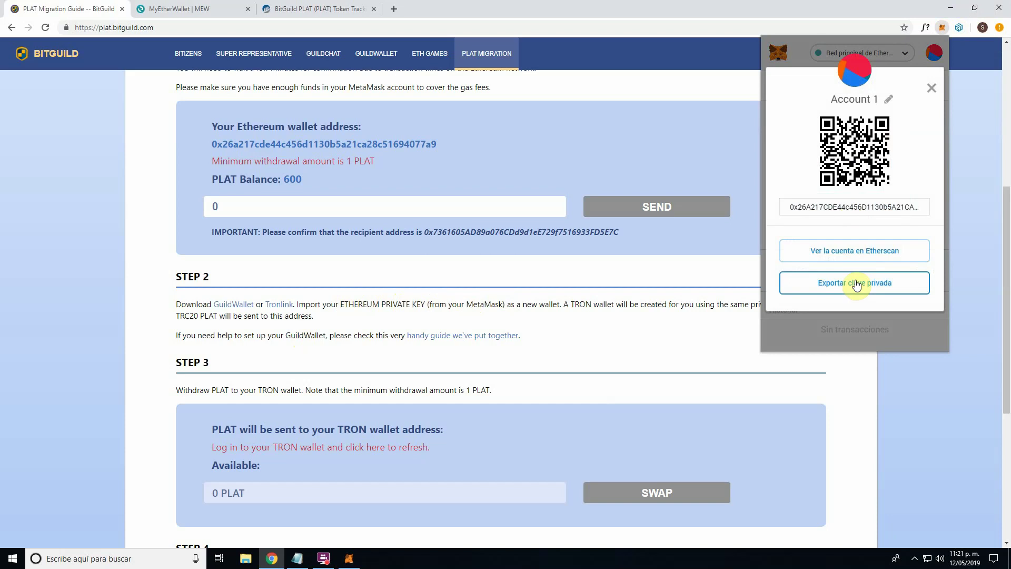
left_click(855, 282)
left_click(864, 208)
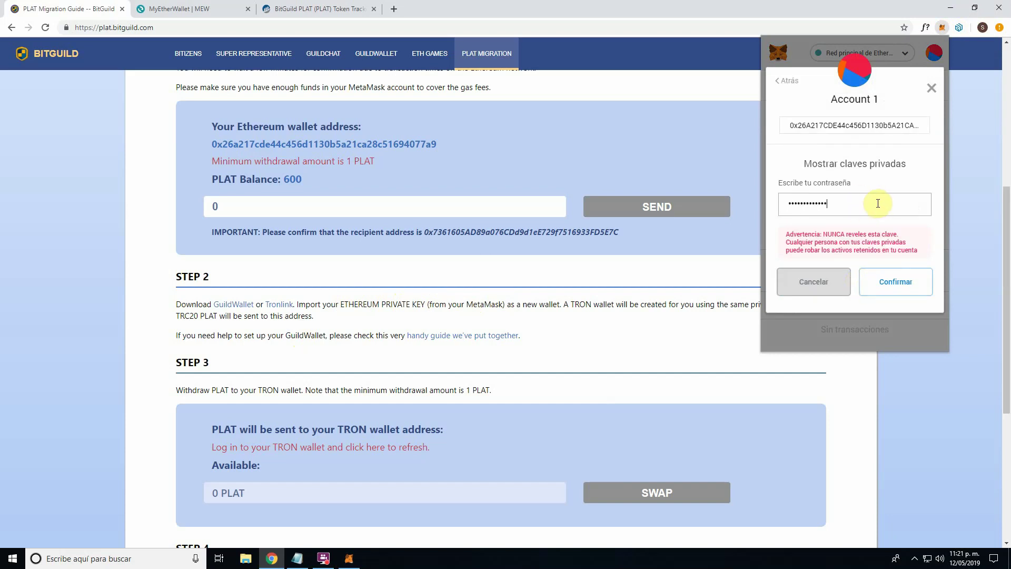
left_click(918, 288)
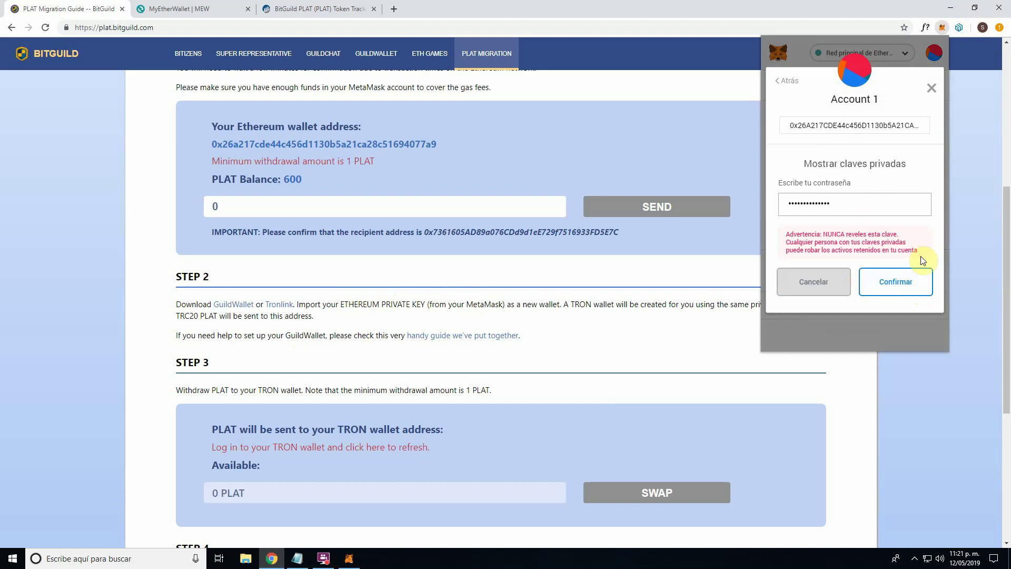
left_click(857, 209)
key("ctrl+c")
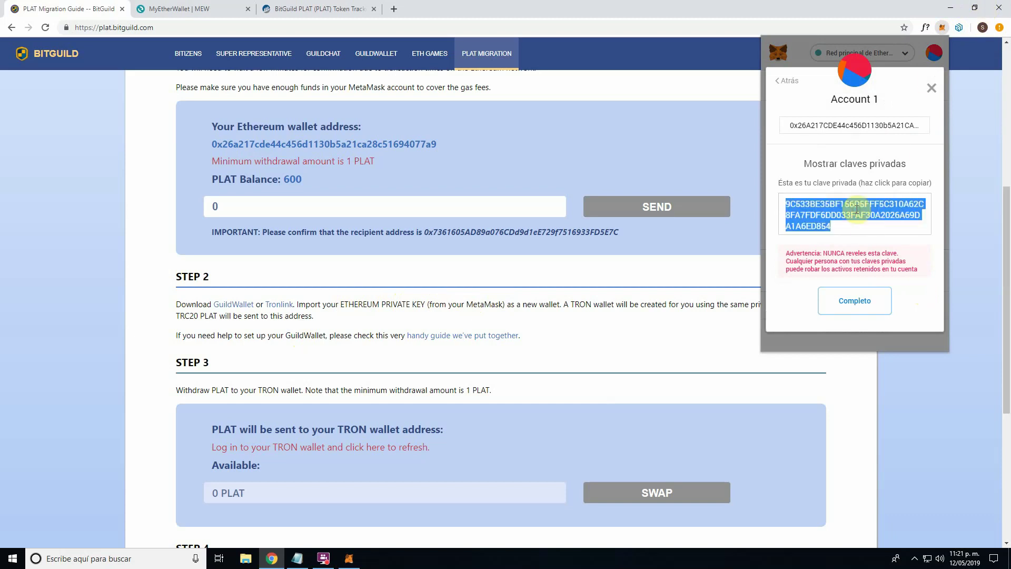
Paste the copied private key into the browser's address bar without loading it.
left_click(254, 28)
key("ctrl+v")
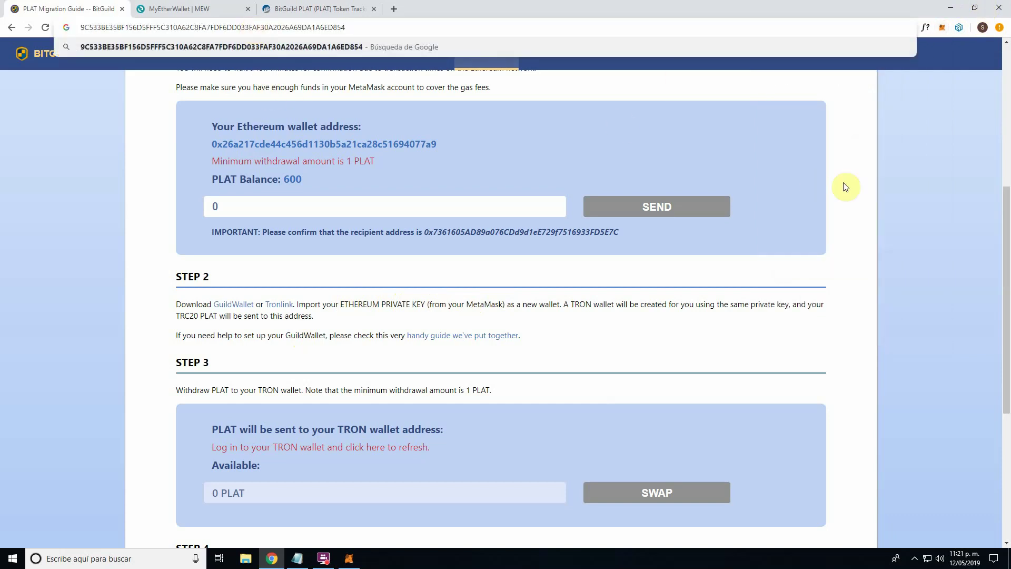
left_click(850, 161)
Open the GuildWallet extension, mark its disclaimer as read and accept the terms.
left_click(964, 29)
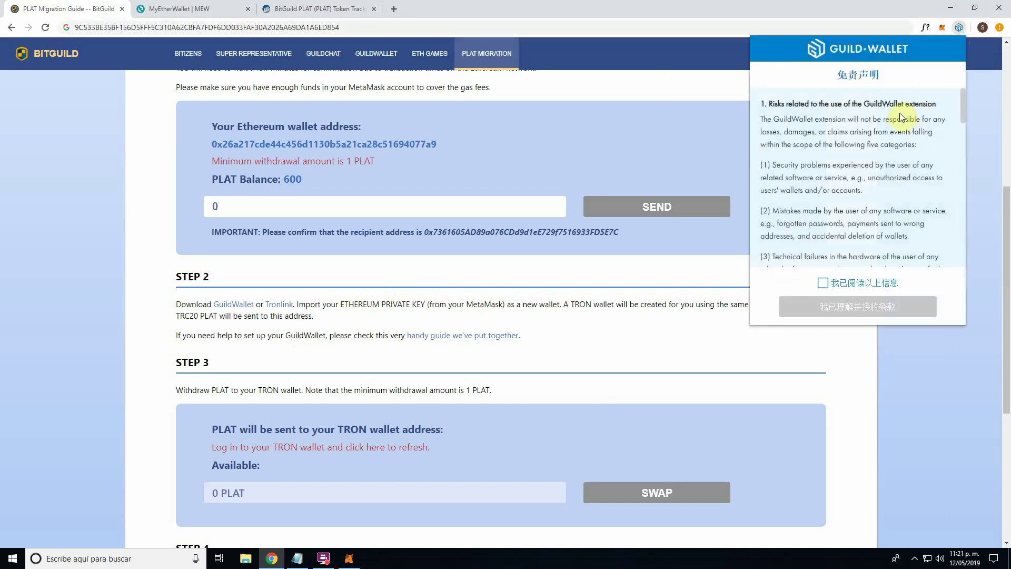
left_click(826, 289)
scroll(837, 158, "down", 10)
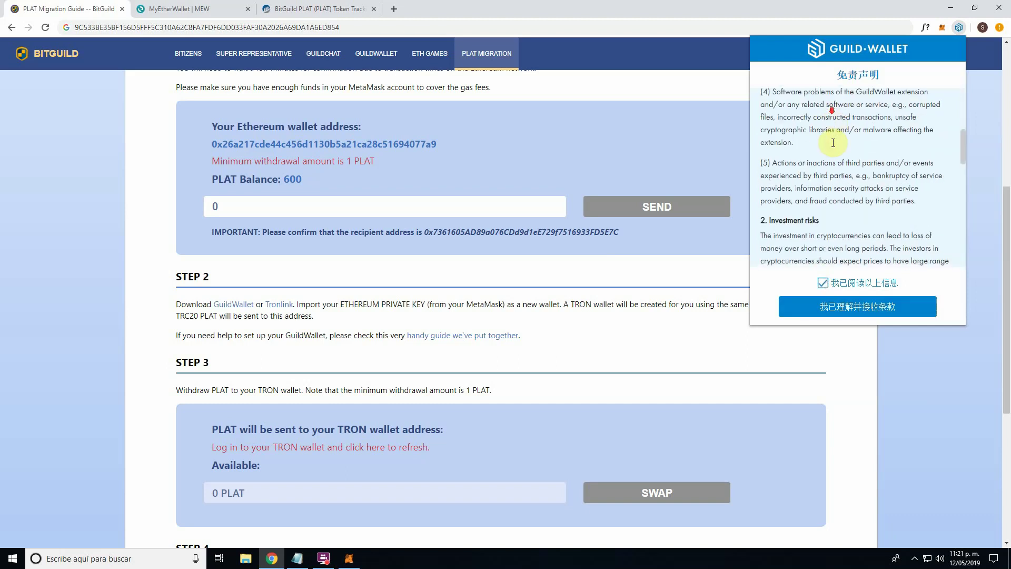
left_click(846, 308)
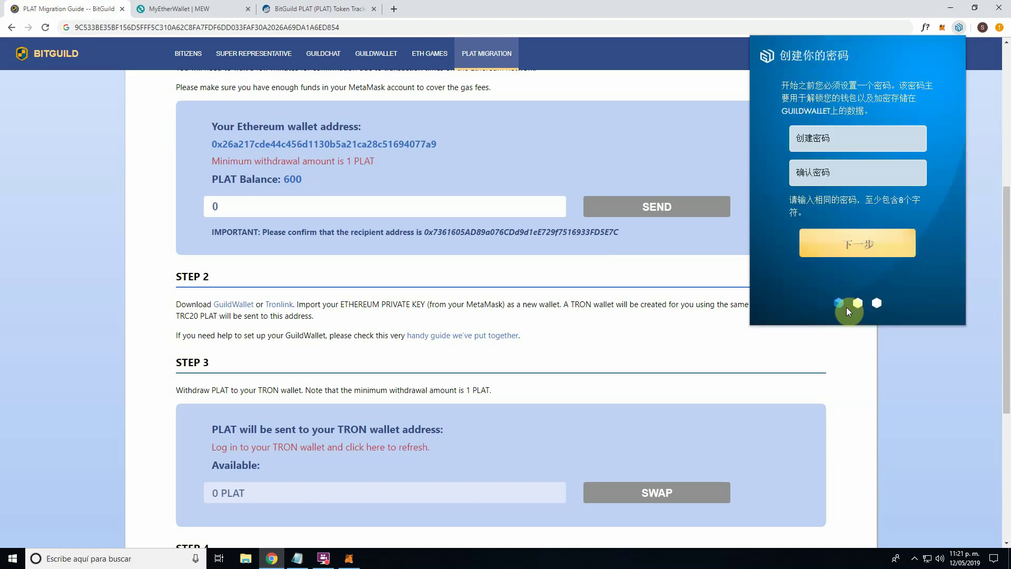
Create the GuildWallet password, repeat it for confirmation and continue to the wallet setup.
type("a")
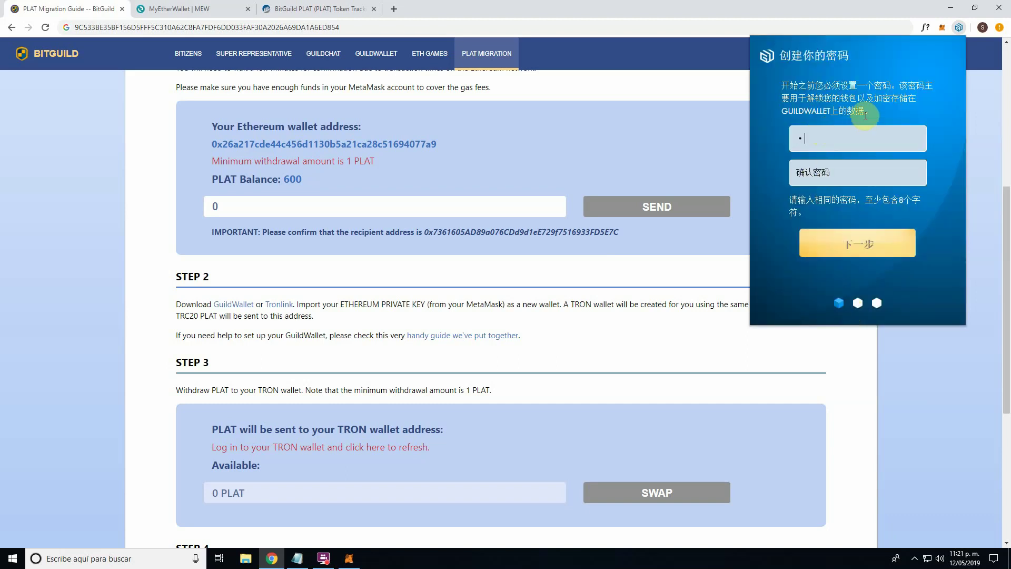
type("aaa")
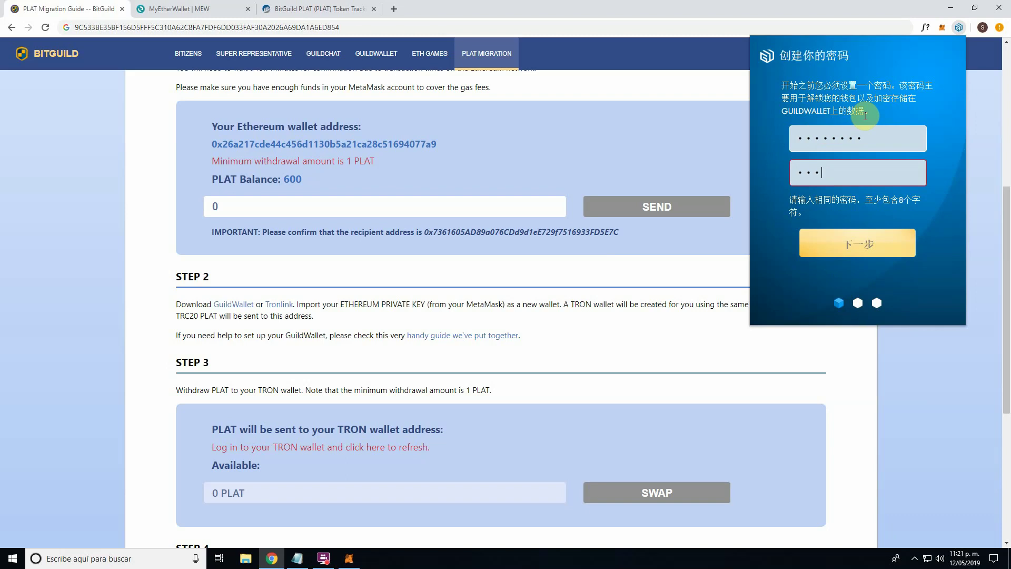
type("aaaaa")
double_click(872, 138)
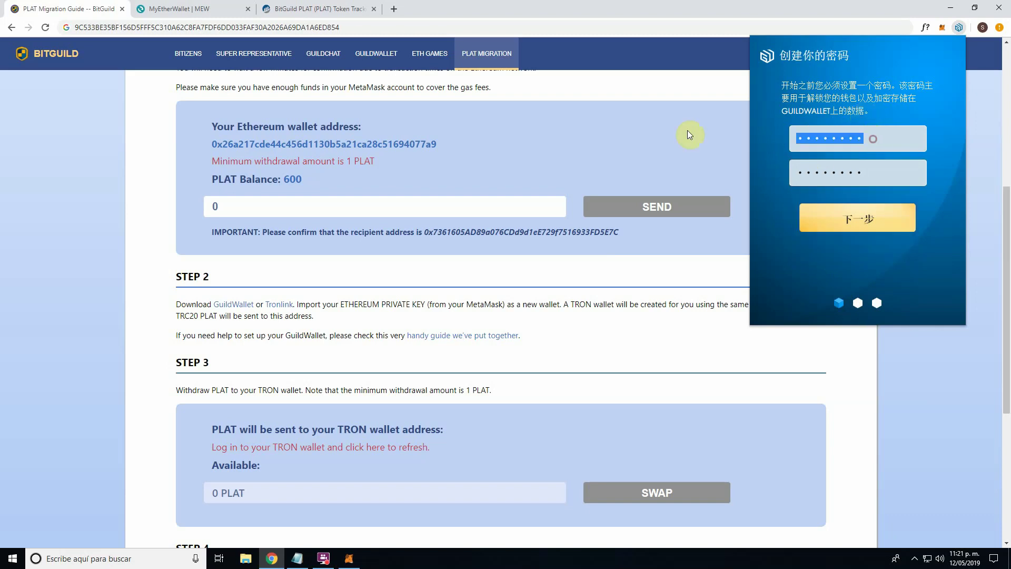
left_click_drag(893, 166, 752, 187)
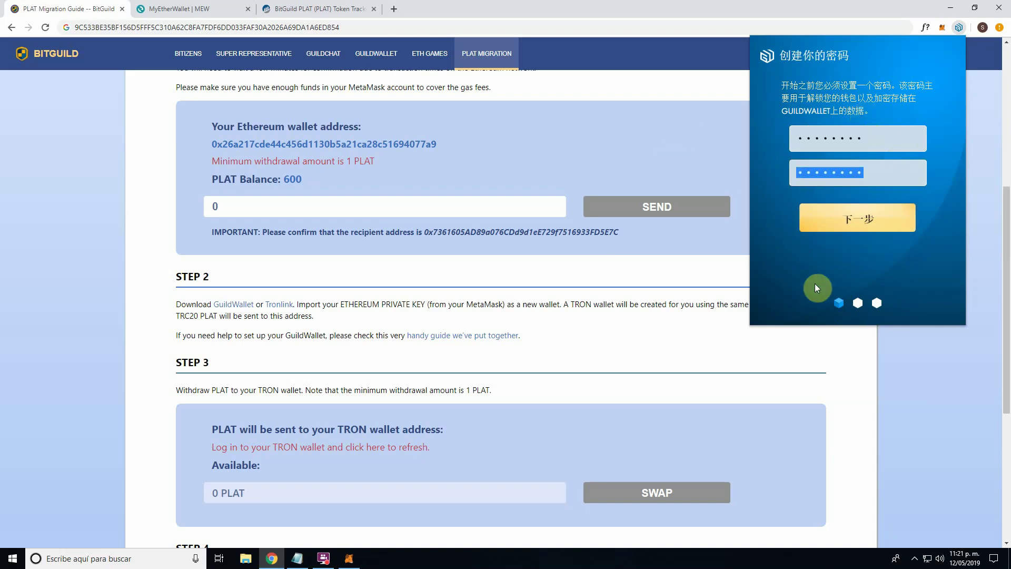
left_click(829, 270)
left_click(843, 217)
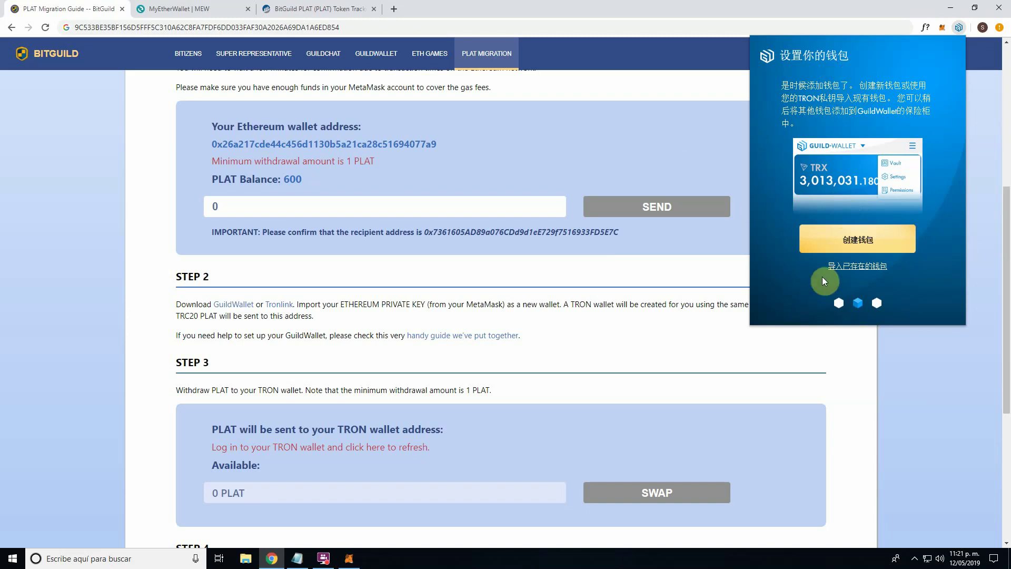
Import an existing wallet into GuildWallet by pasting the MetaMask private key, and finish the setup.
left_click(843, 271)
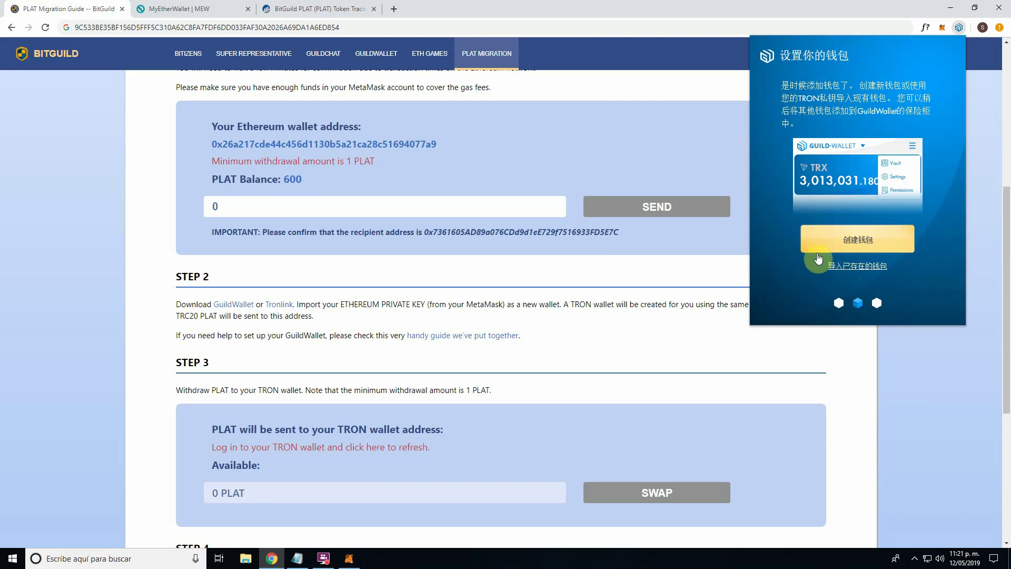
left_click(862, 272)
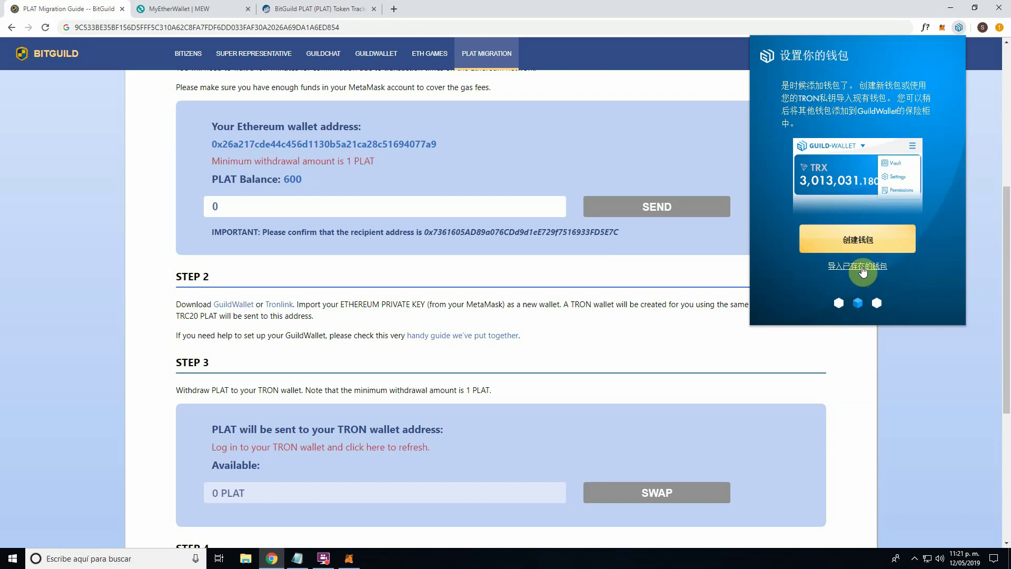
left_click(820, 153)
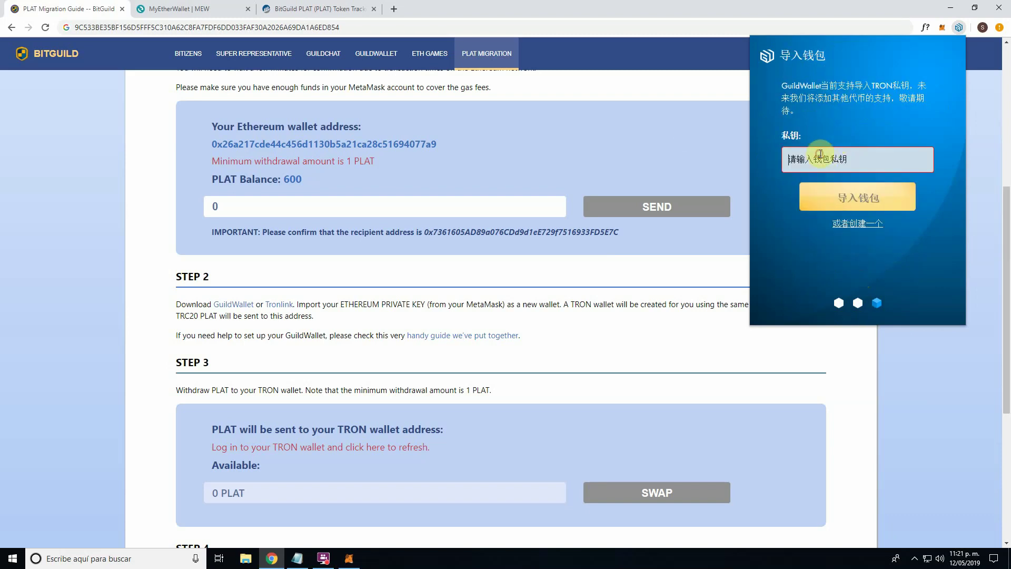
key("ctrl+v")
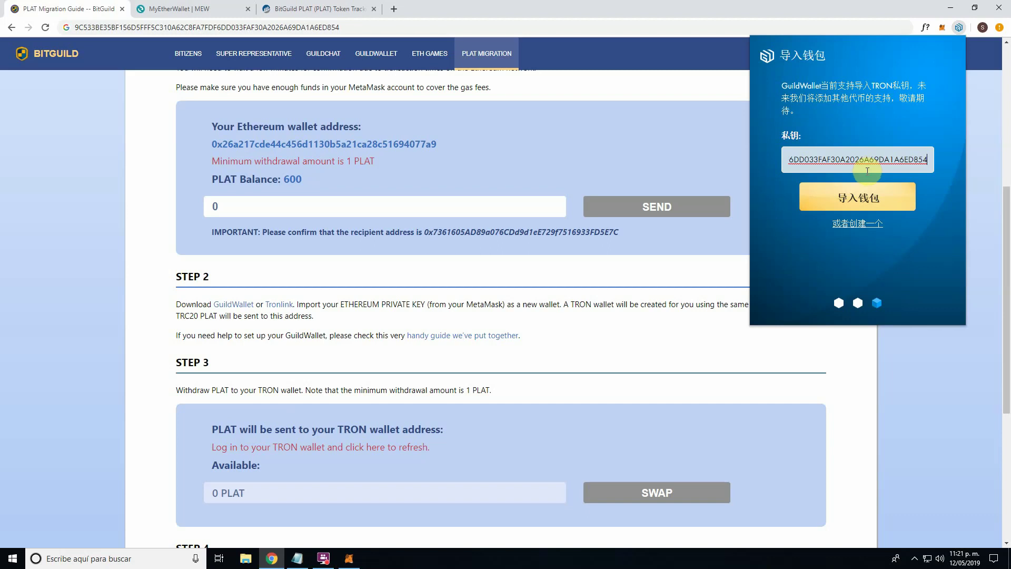
left_click(854, 199)
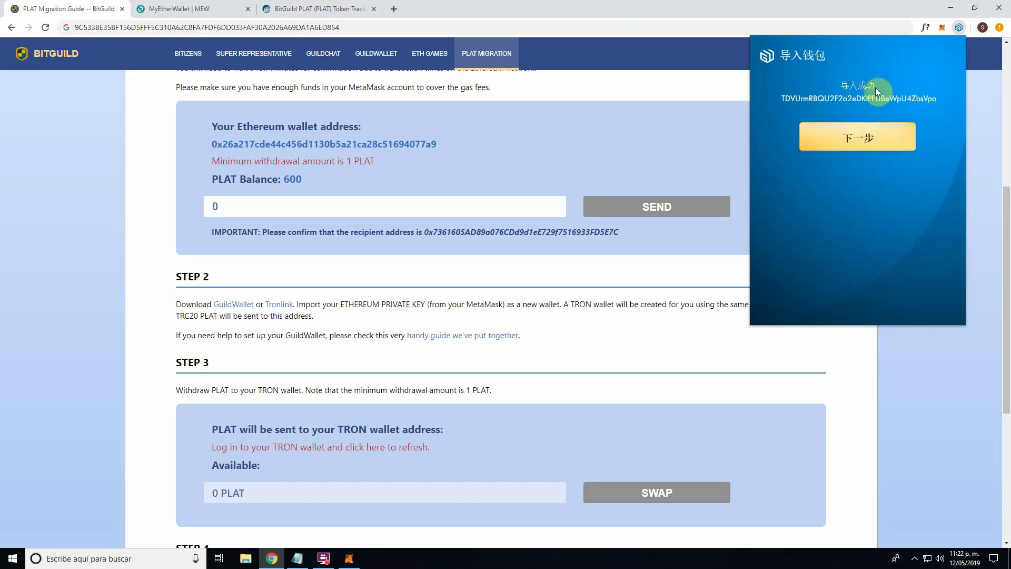
left_click(853, 143)
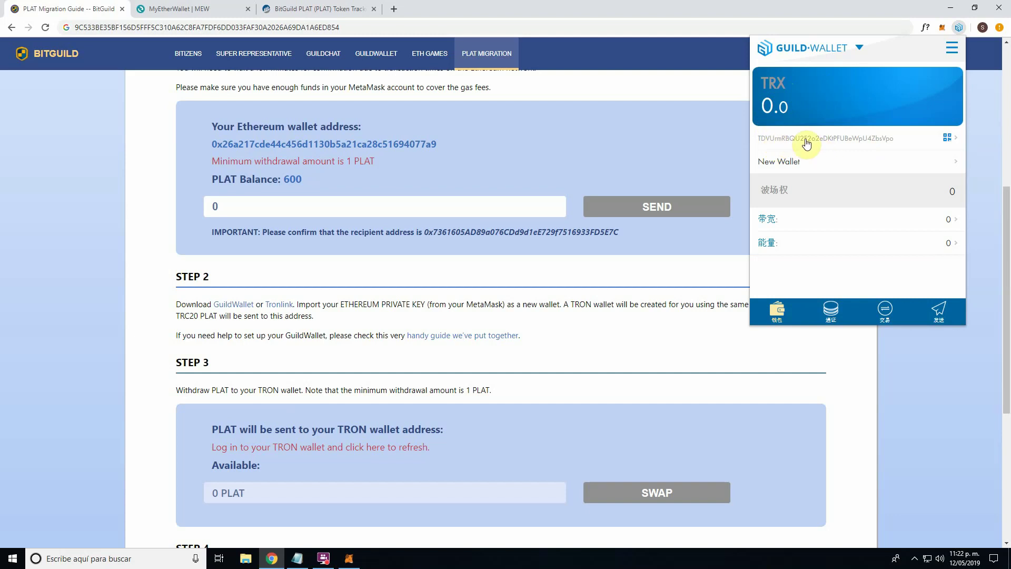
Change GuildWallet's display language from Chinese to English in its settings and return to the wallet overview.
left_click(952, 47)
left_click(908, 108)
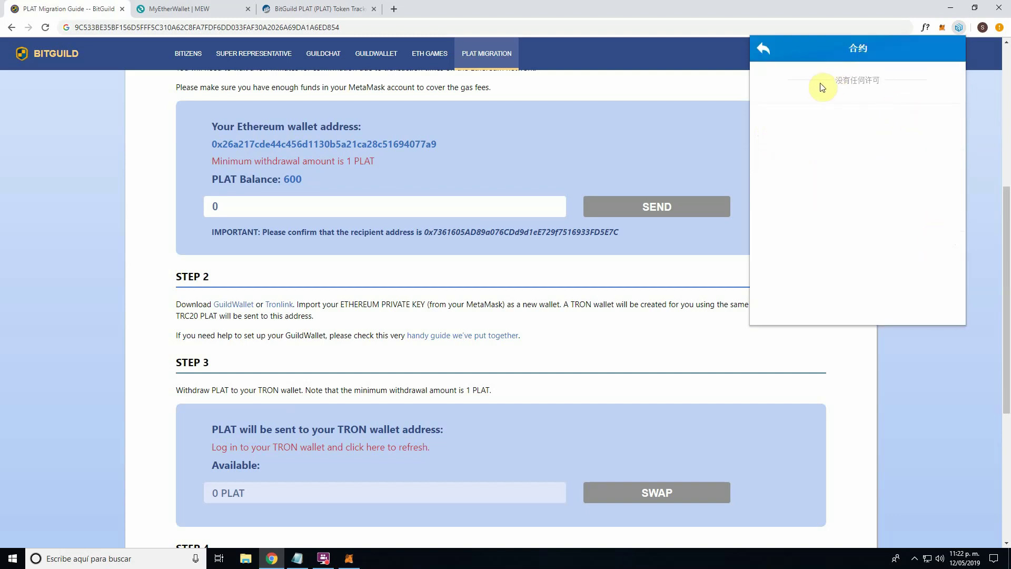
left_click(782, 53)
left_click(952, 48)
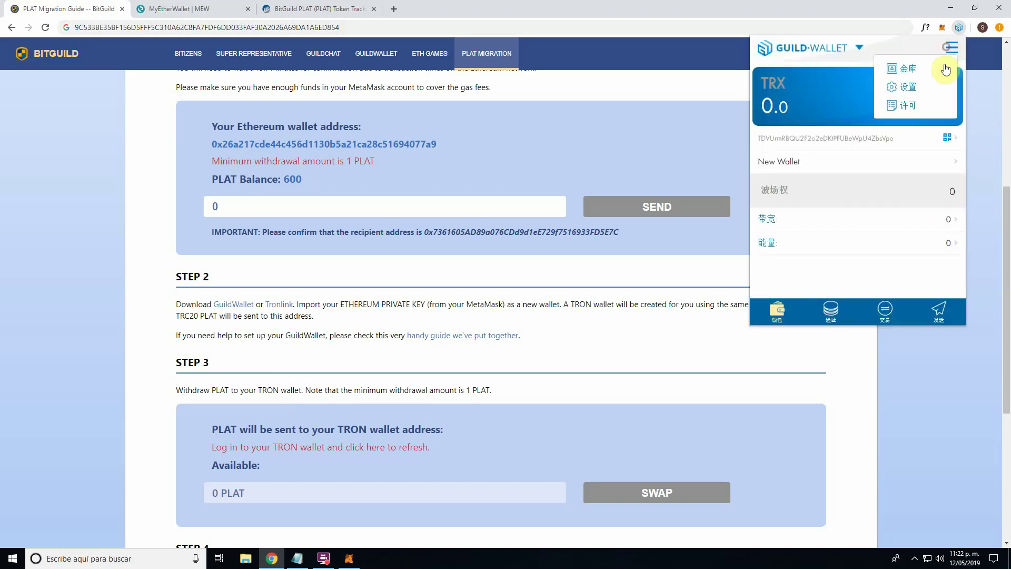
left_click(906, 88)
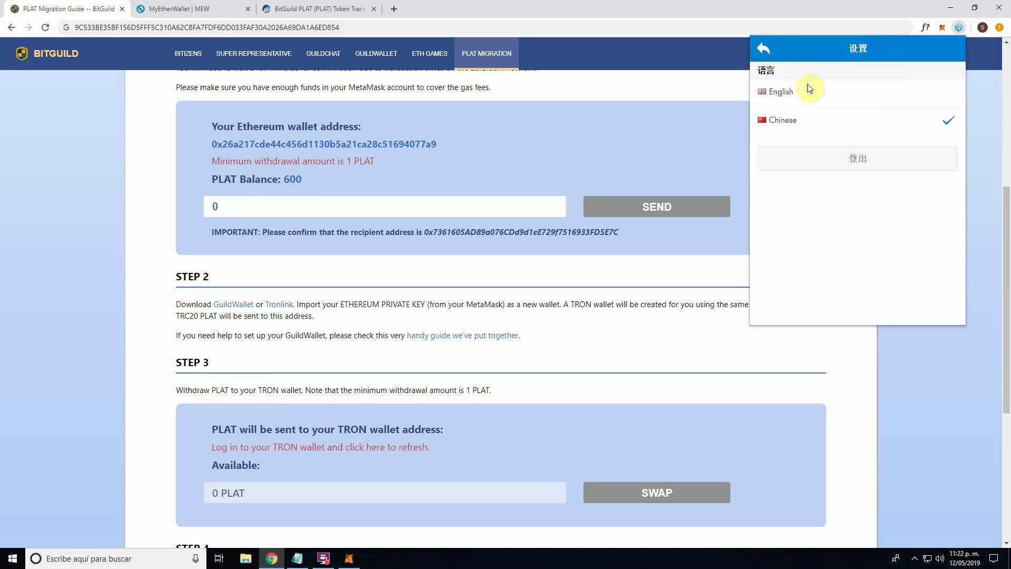
left_click(806, 91)
left_click(764, 49)
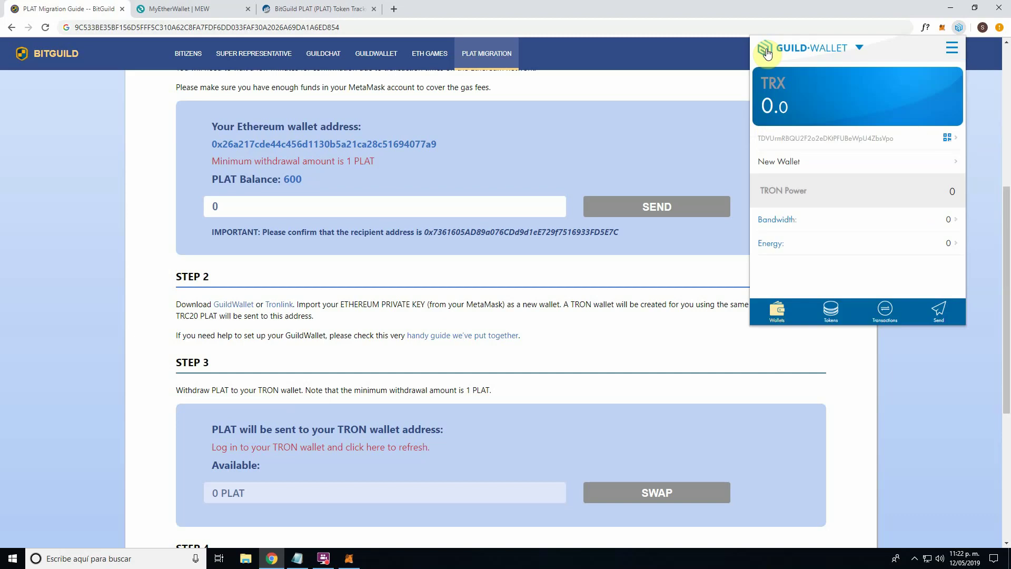
Export the imported wallet's private key from GuildWallet's Vault to check it, then close the wallet.
left_click(871, 106)
left_click(943, 81)
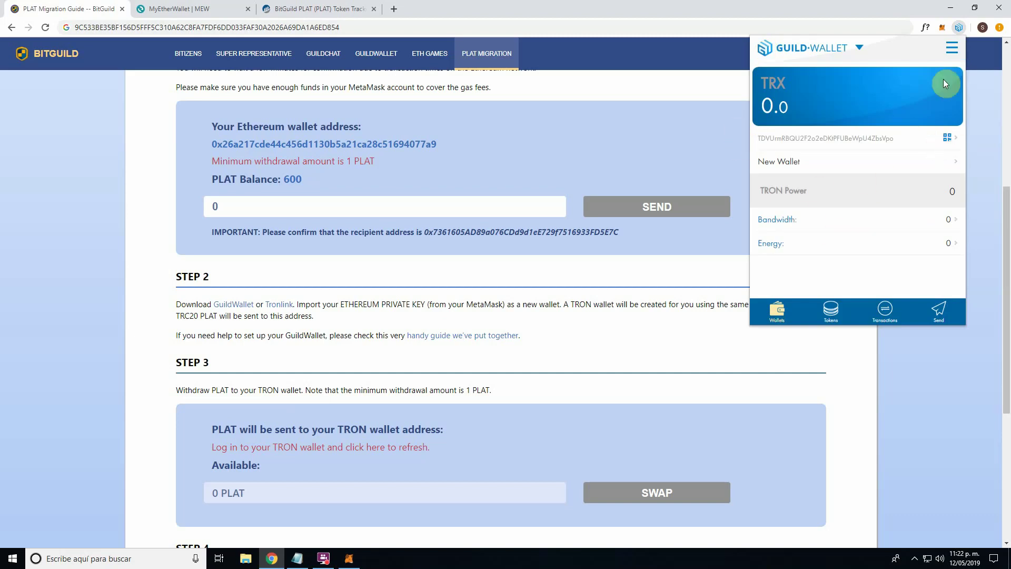
left_click(952, 53)
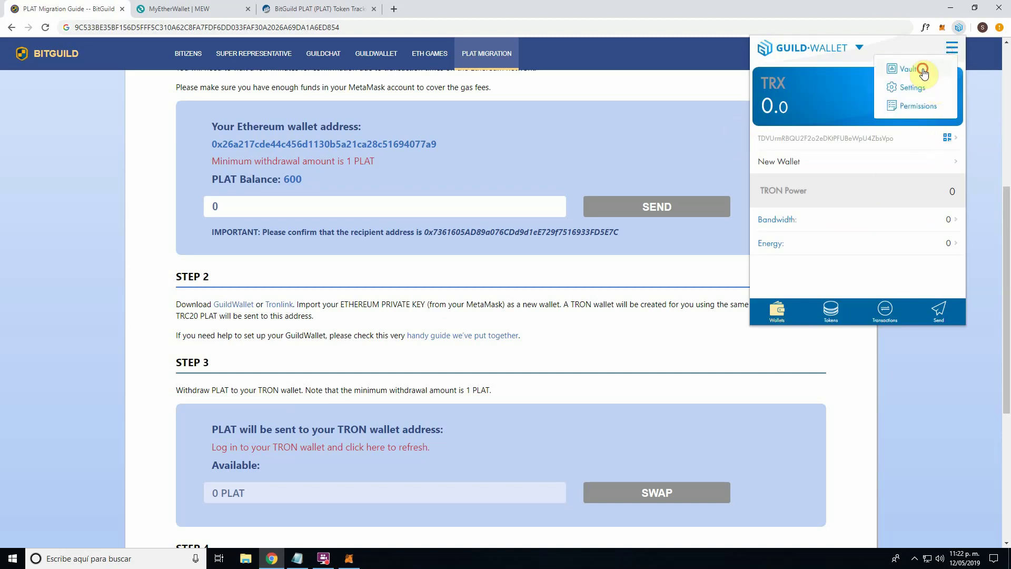
left_click(919, 69)
left_click(952, 48)
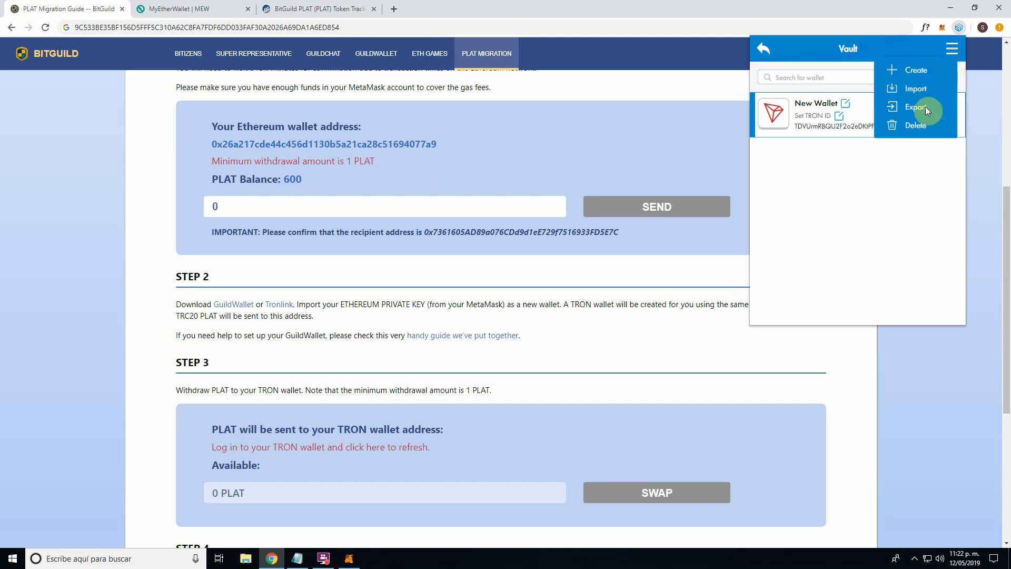
left_click(925, 108)
double_click(802, 125)
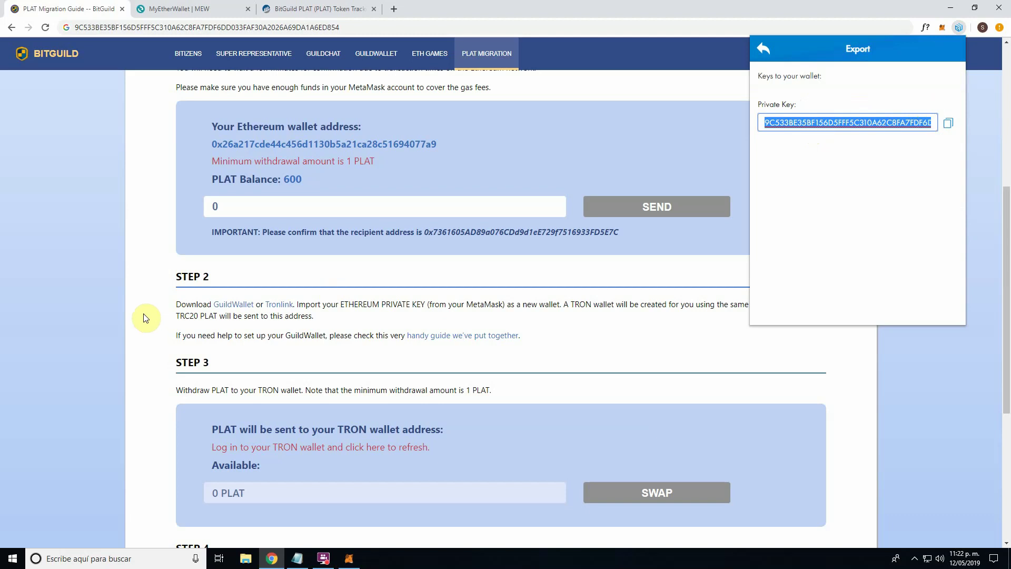
left_click(83, 319)
Review Steps 2 and 3 of the migration page and read the linked GuildWallet getting-started guide in a new tab.
scroll(284, 324, "down", 2)
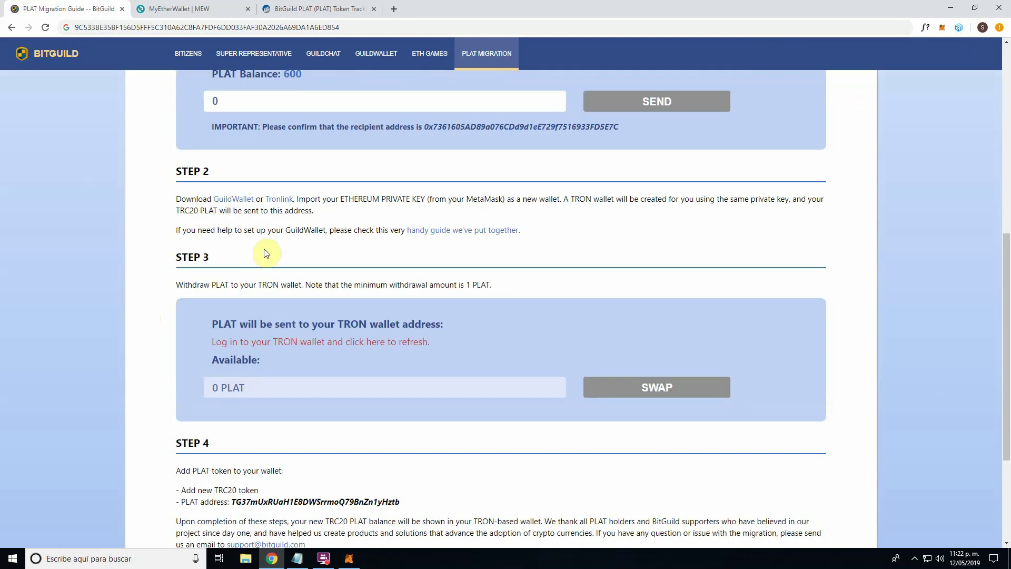
scroll(339, 199, "up", 1)
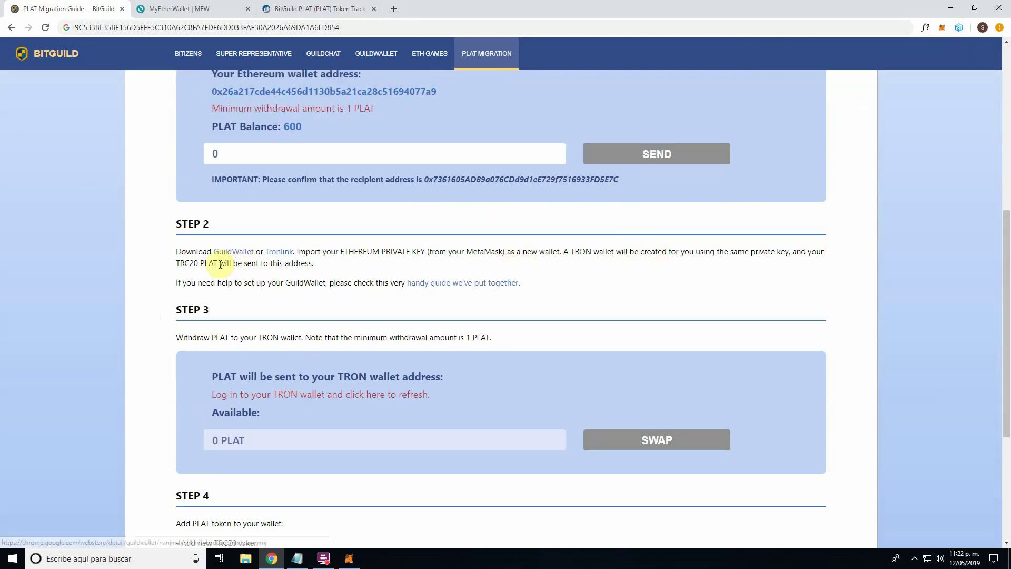
scroll(528, 273, "down", 1)
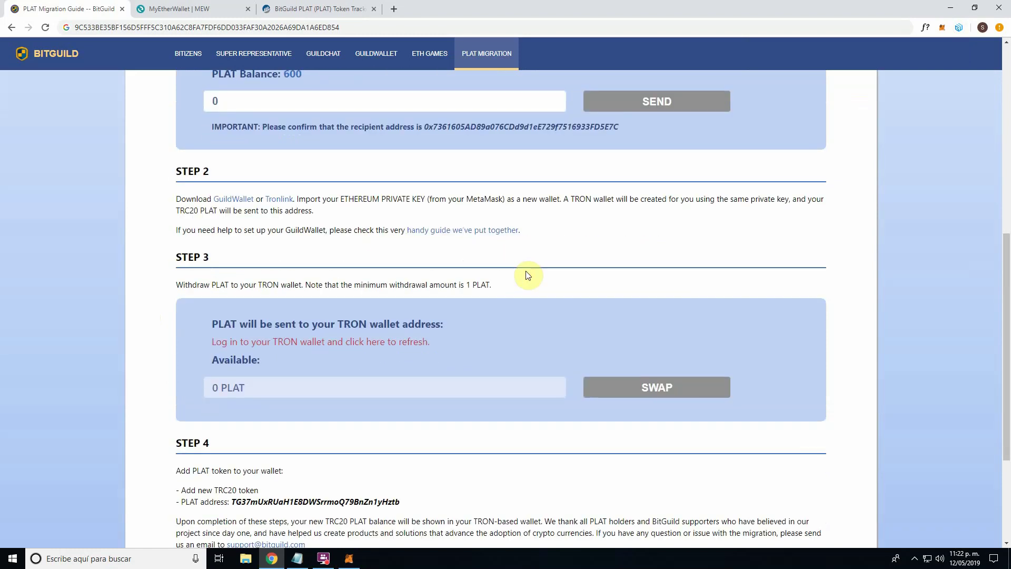
middle_click(450, 230)
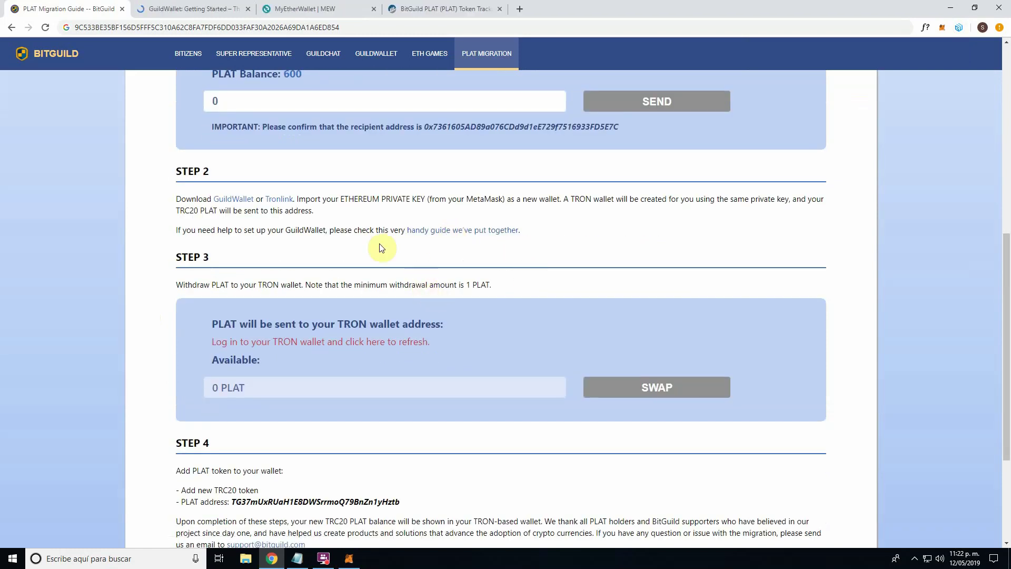
left_click(180, 6)
left_click(729, 150)
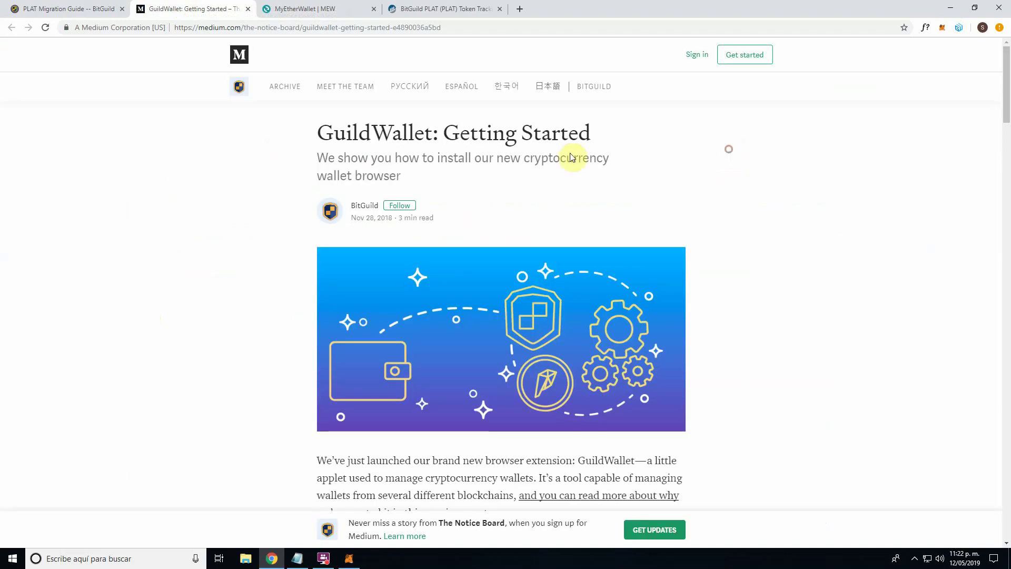
scroll(463, 227, "down", 5)
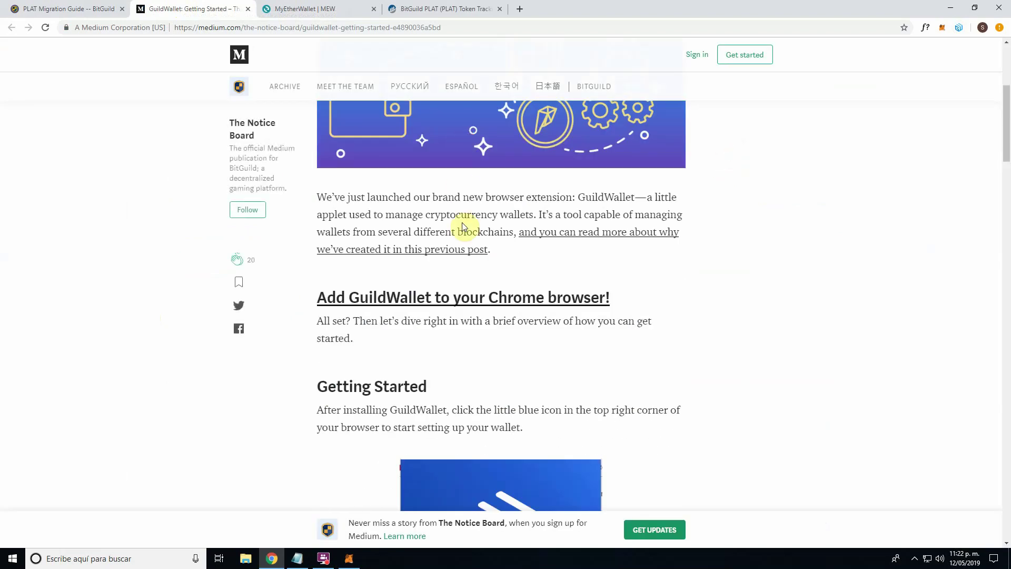
Skim the rest of the GuildWallet getting-started guide, including its setup and wallet-management sections, and close the guide.
scroll(463, 226, "down", 15)
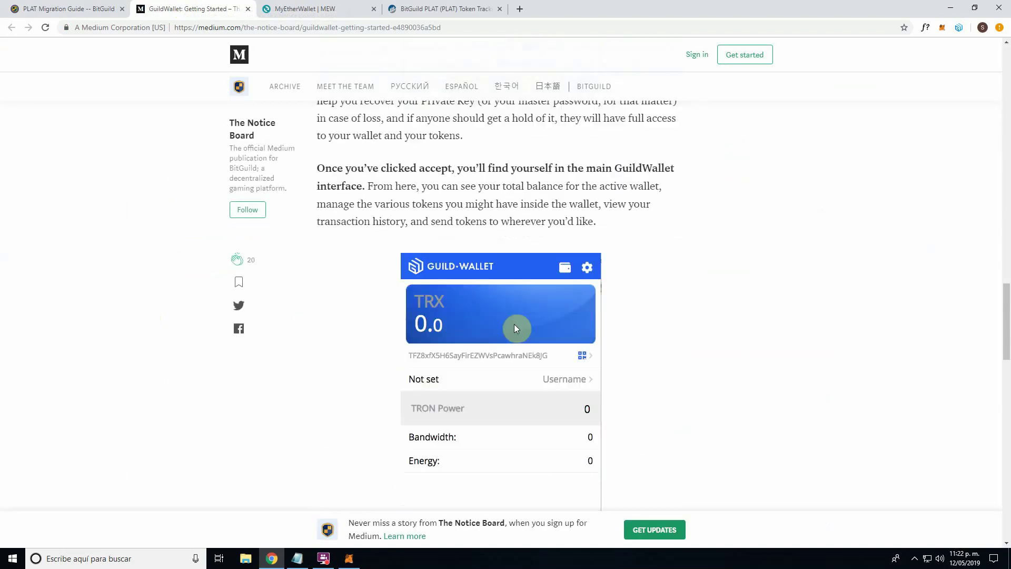
scroll(516, 328, "down", 18)
scroll(437, 310, "up", 5)
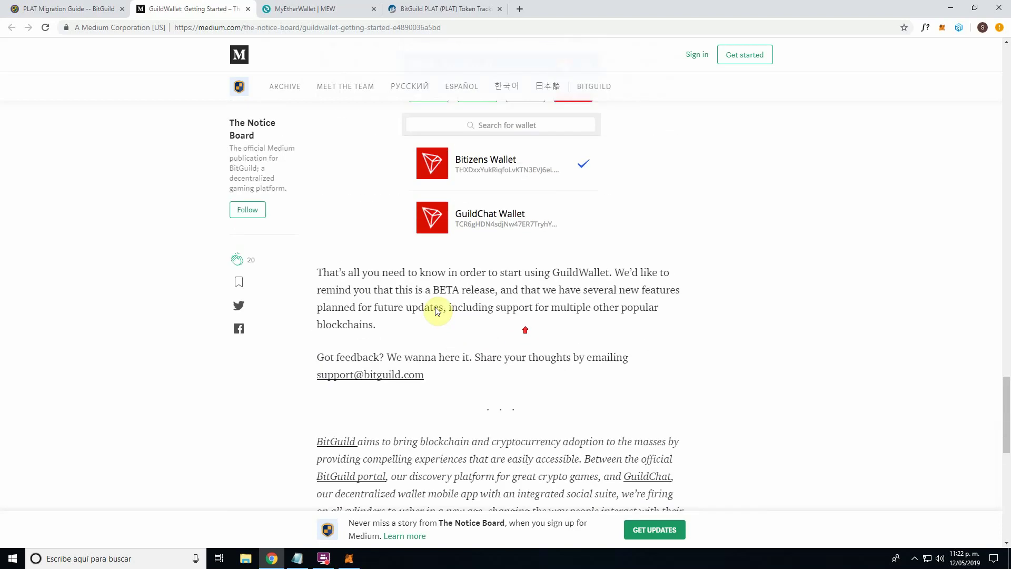
scroll(437, 310, "up", 20)
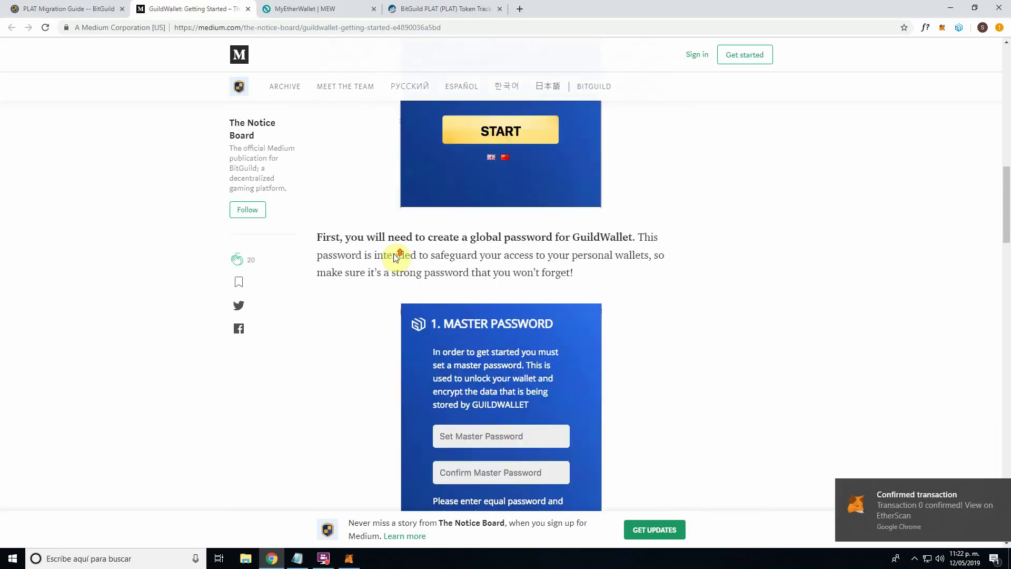
scroll(394, 255, "up", 10)
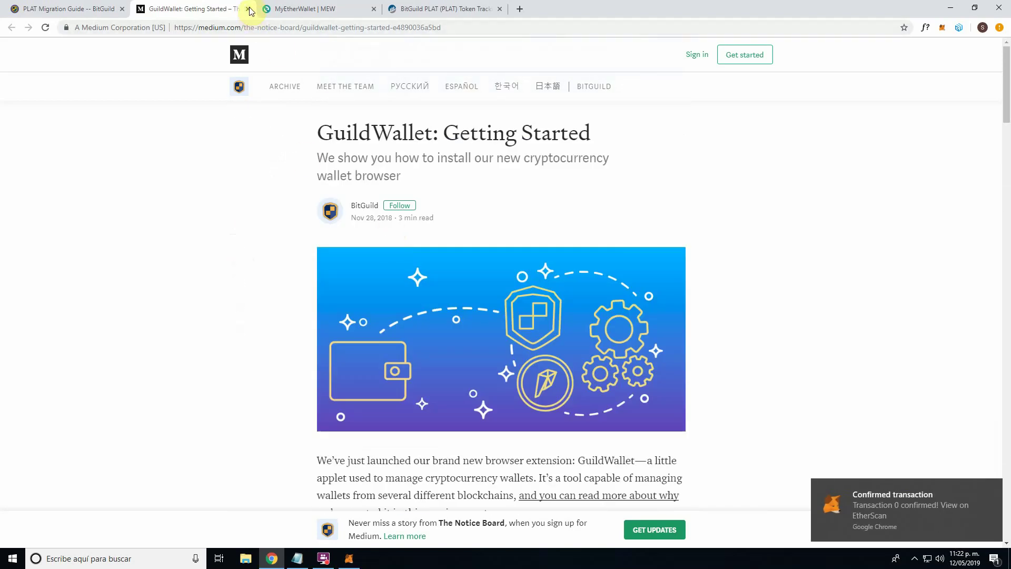
left_click(248, 9)
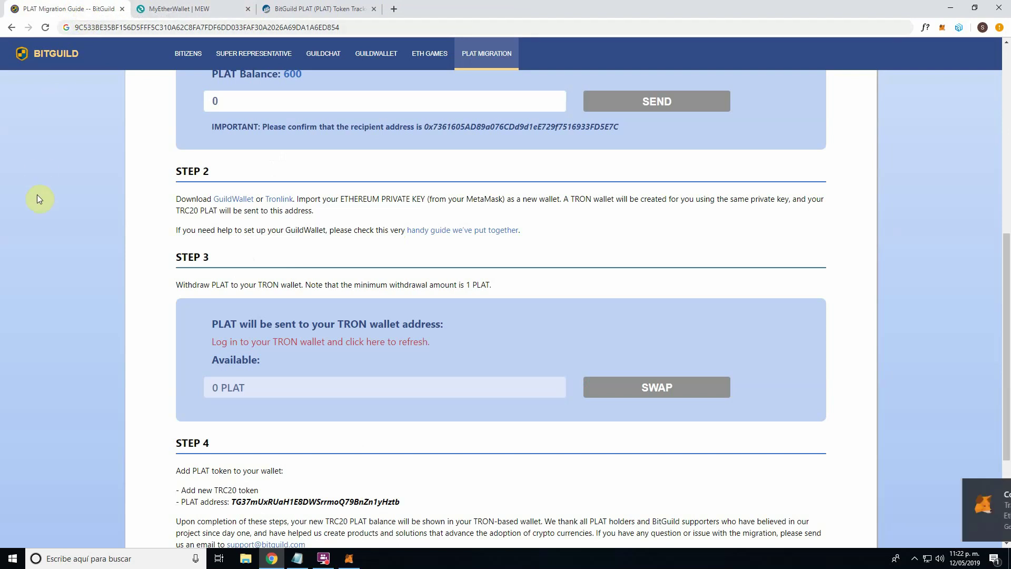
Reload the PLAT migration page so it detects the GuildWallet TRON address for the Step 3 withdrawal.
scroll(38, 195, "down", 1)
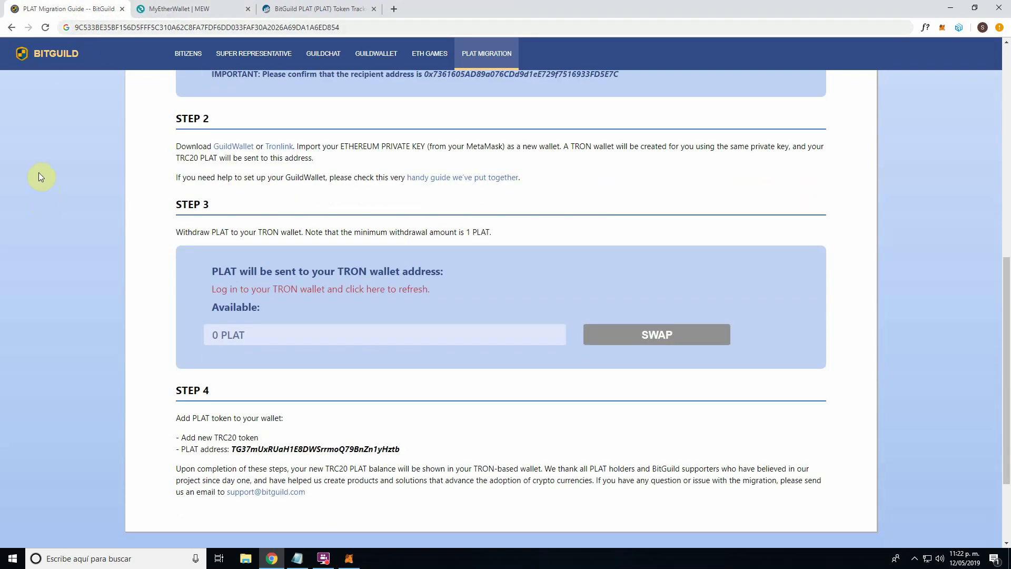
left_click(45, 28)
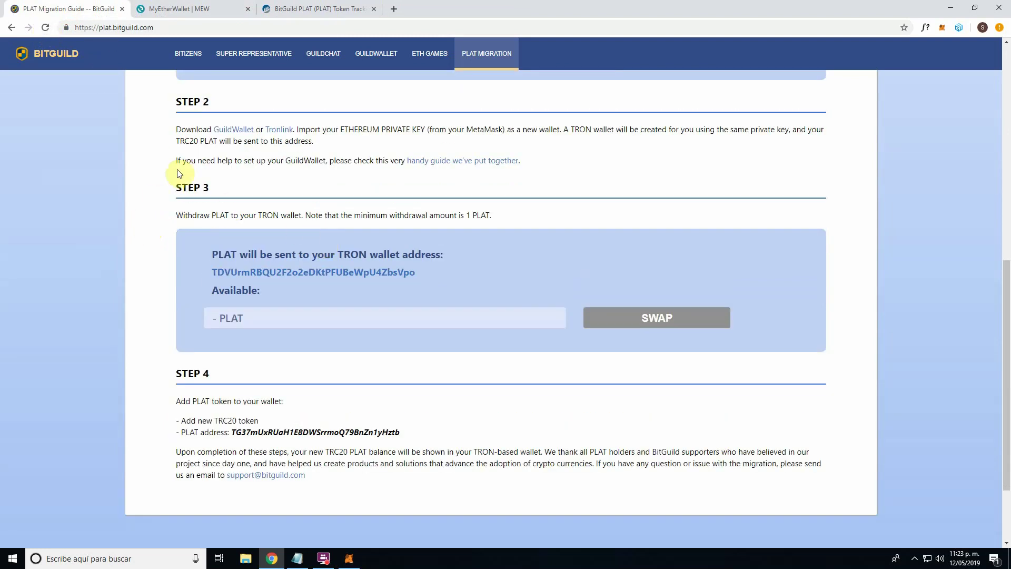
scroll(377, 207, "up", 3)
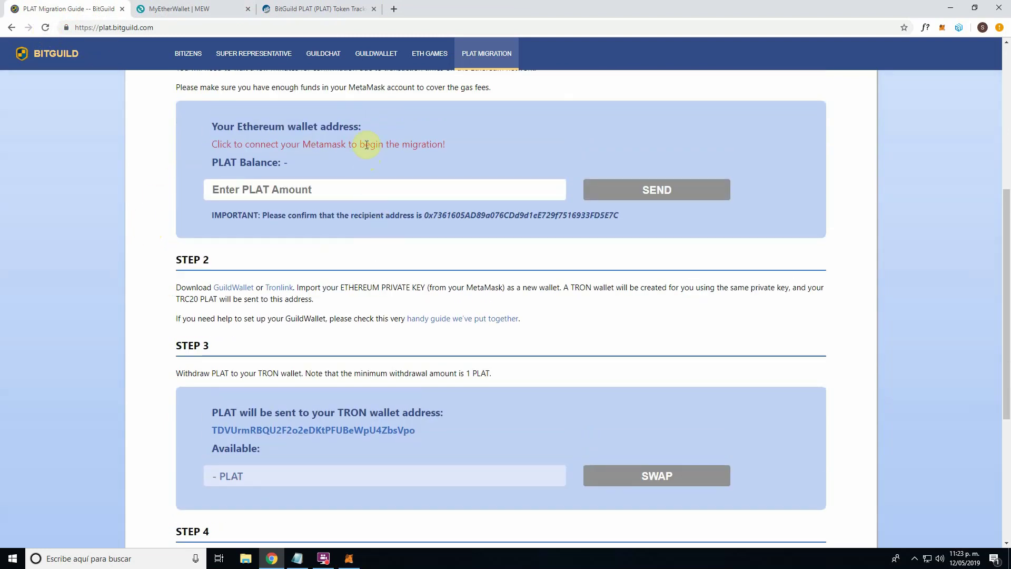
scroll(316, 237, "down", 2)
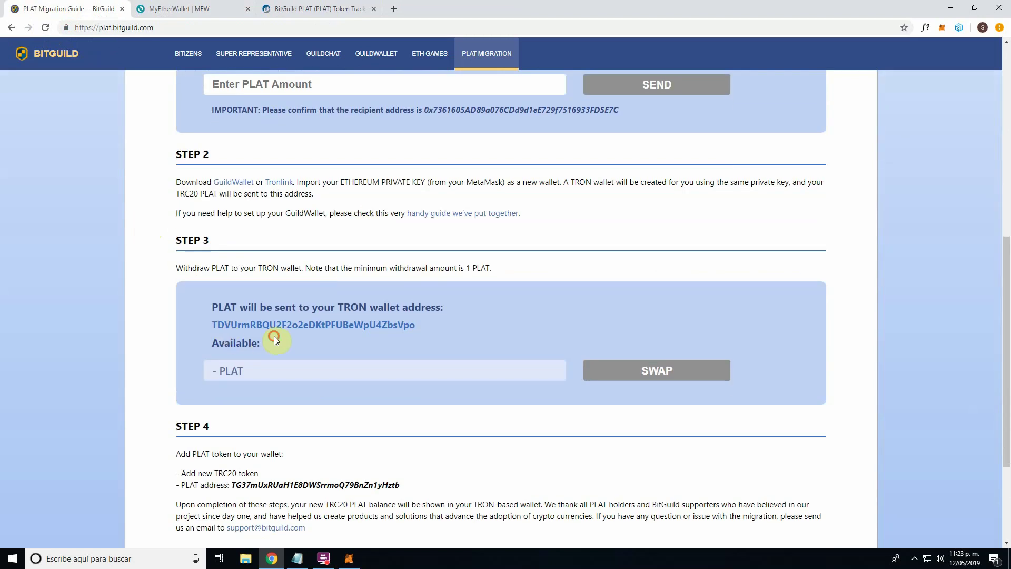
scroll(277, 348, "down", 1)
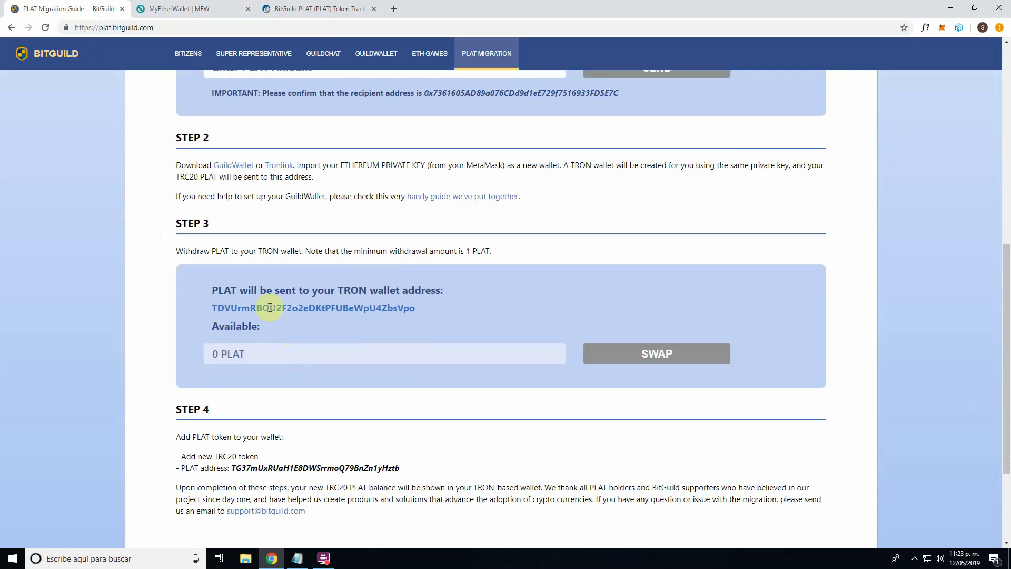
Check Step 3's TRON wallet address, minimum withdrawal note and available PLAT, and compare them with Step 1's wallet balance.
left_click_drag(264, 308, 377, 309)
left_click(375, 309)
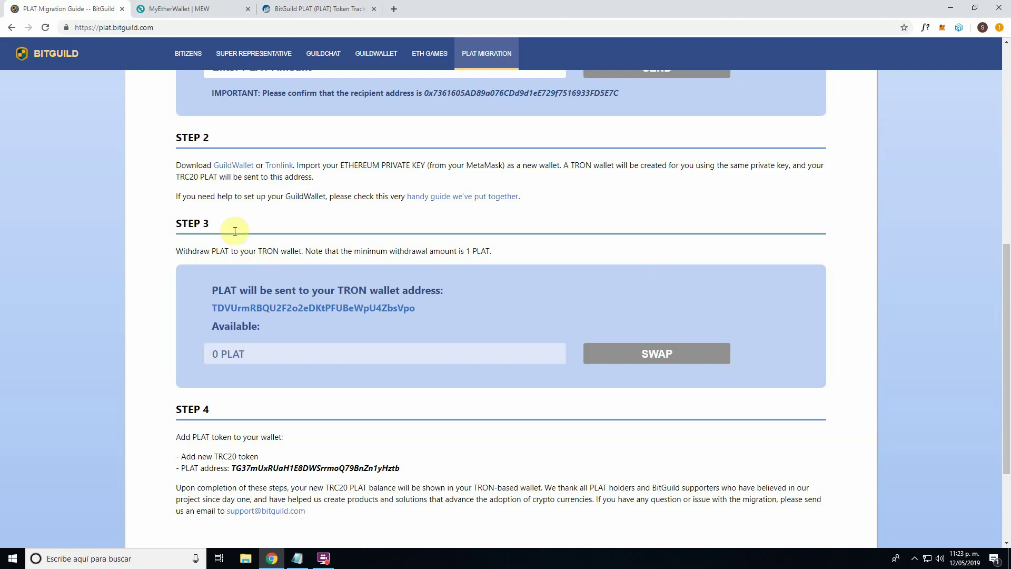
left_click_drag(224, 251, 314, 258)
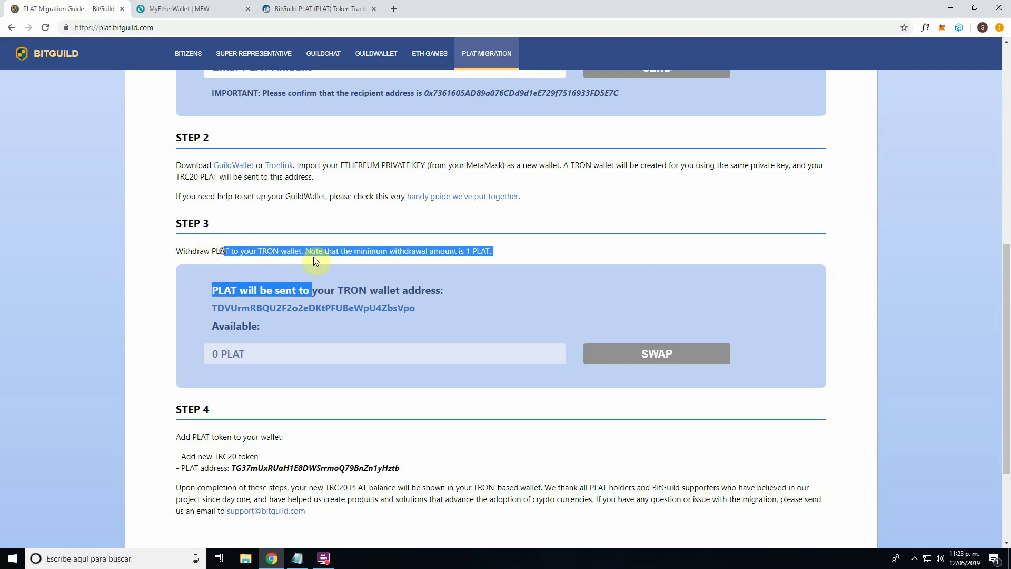
left_click(314, 258)
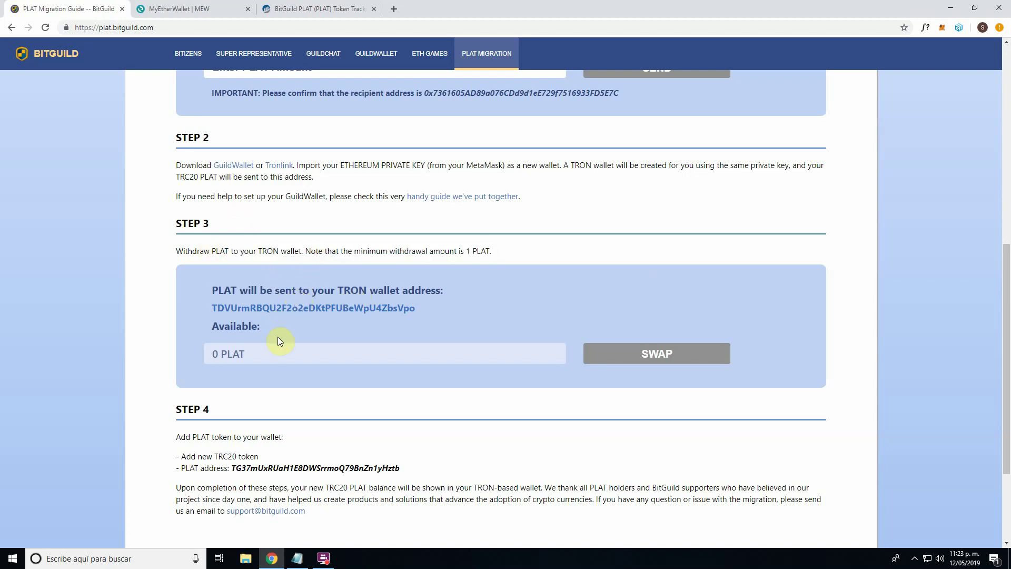
scroll(392, 219, "up", 1)
scroll(398, 201, "down", 2)
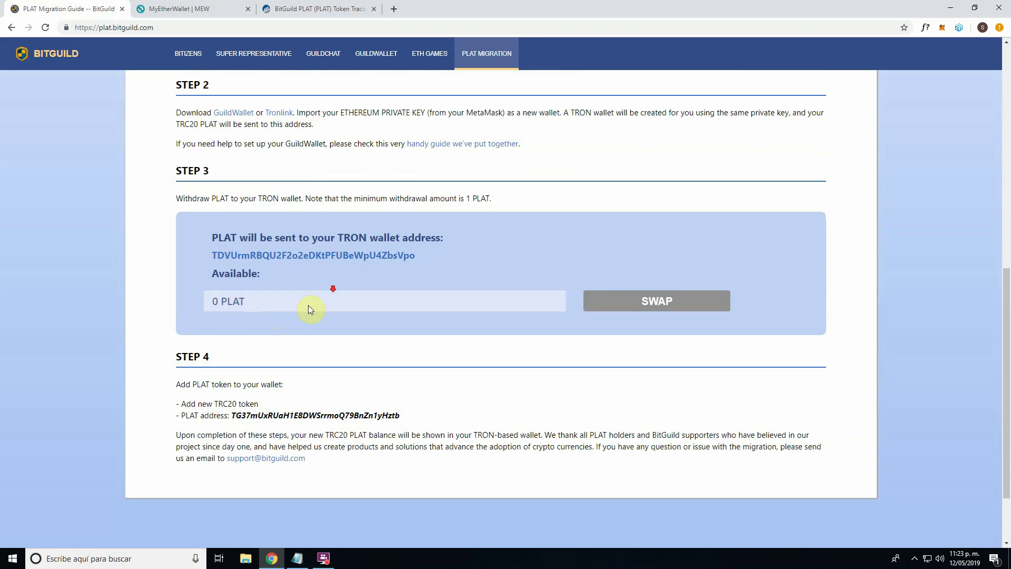
scroll(321, 273, "up", 4)
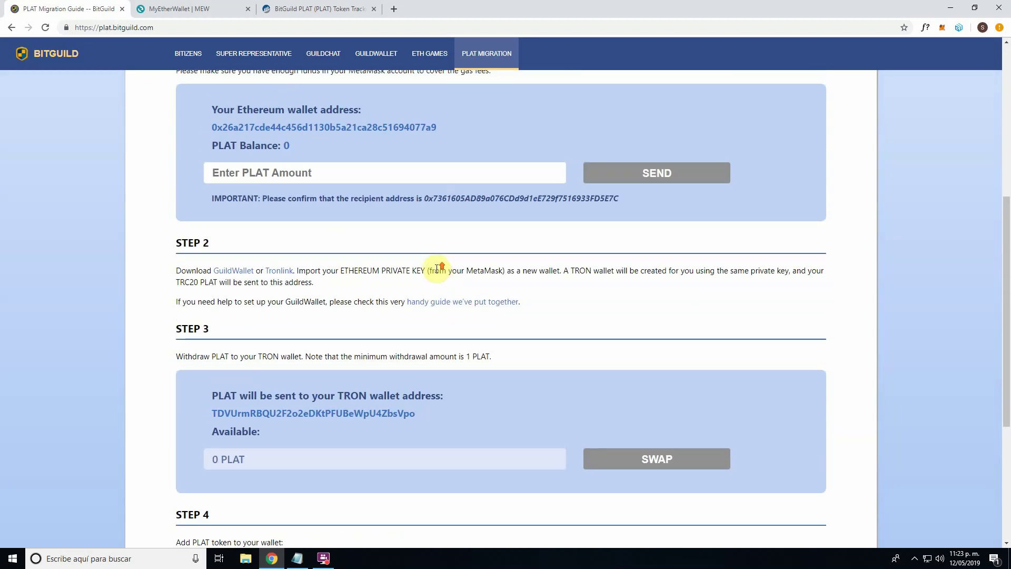
scroll(413, 203, "up", 1)
scroll(400, 295, "down", 4)
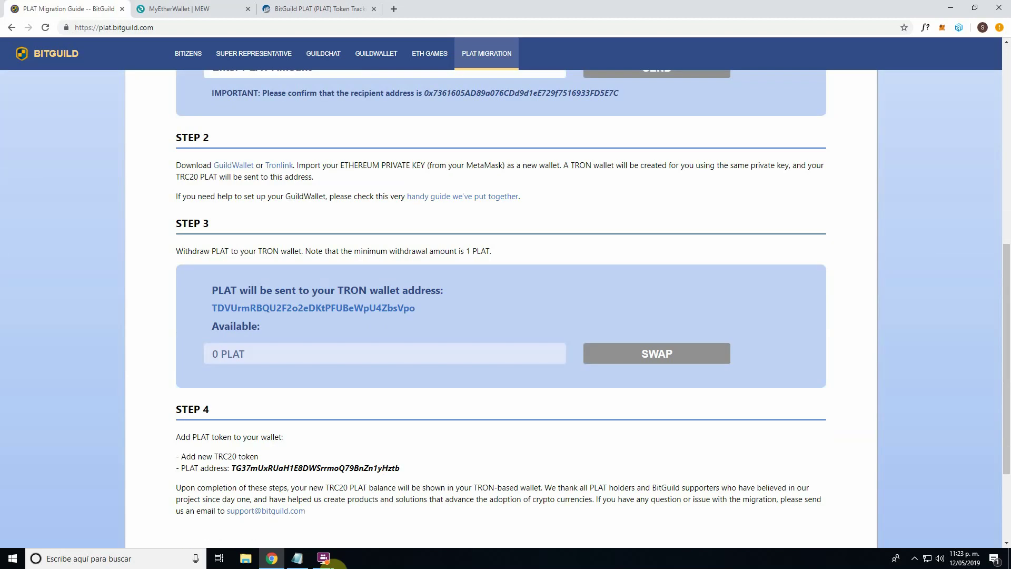
scroll(379, 368, "up", 4)
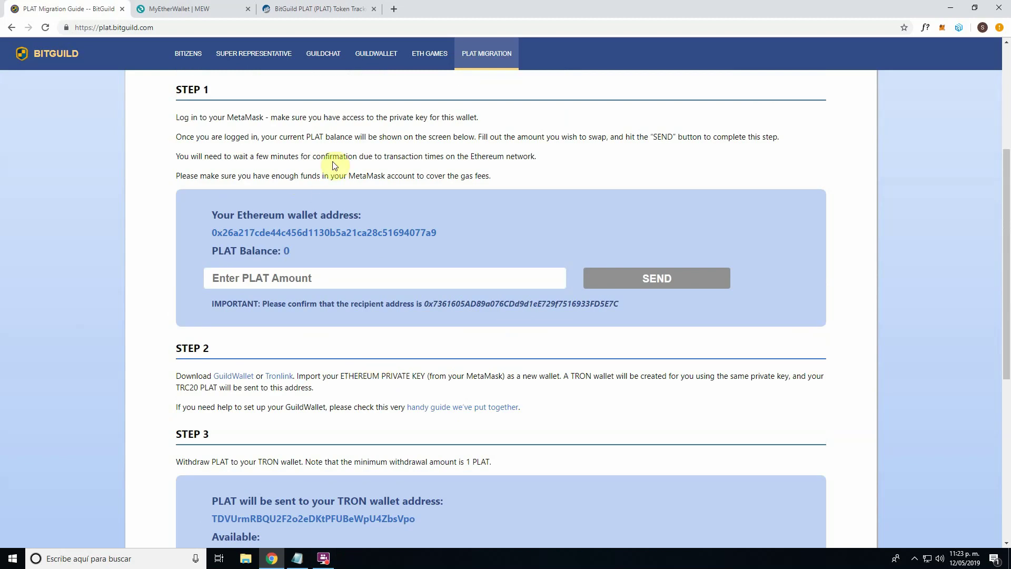
scroll(494, 238, "down", 3)
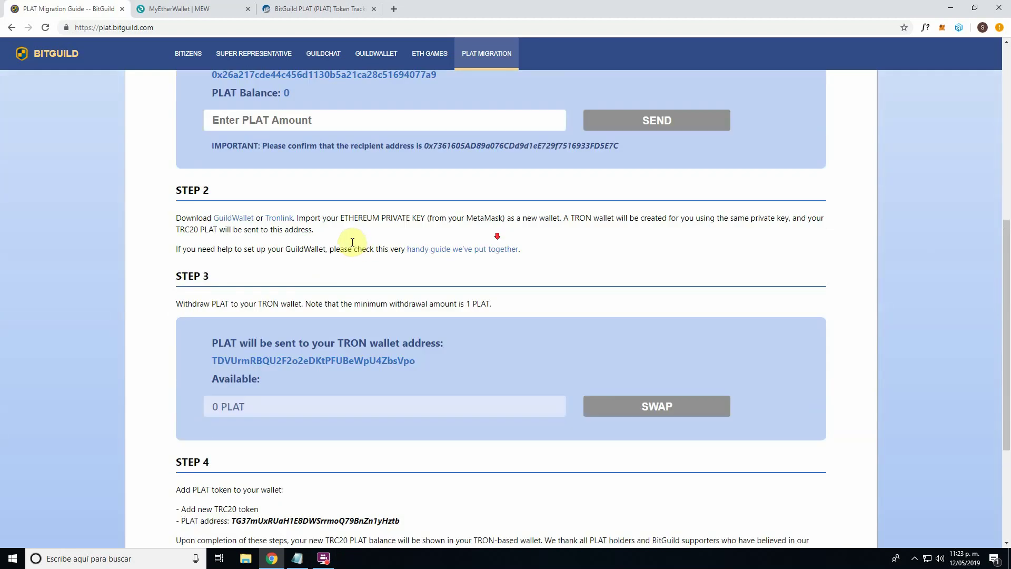
right_click(351, 558)
left_click(312, 514)
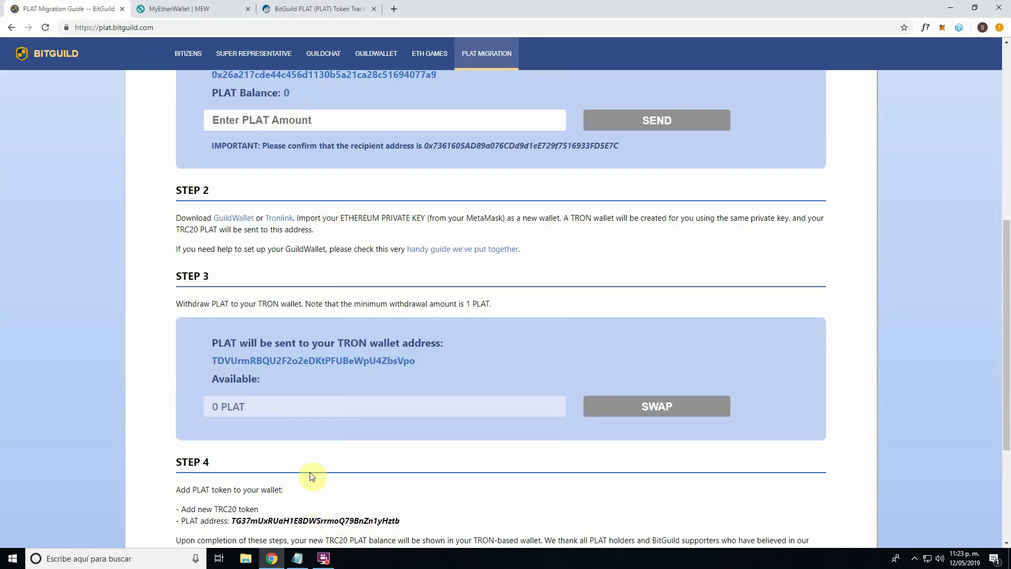
left_click(335, 564)
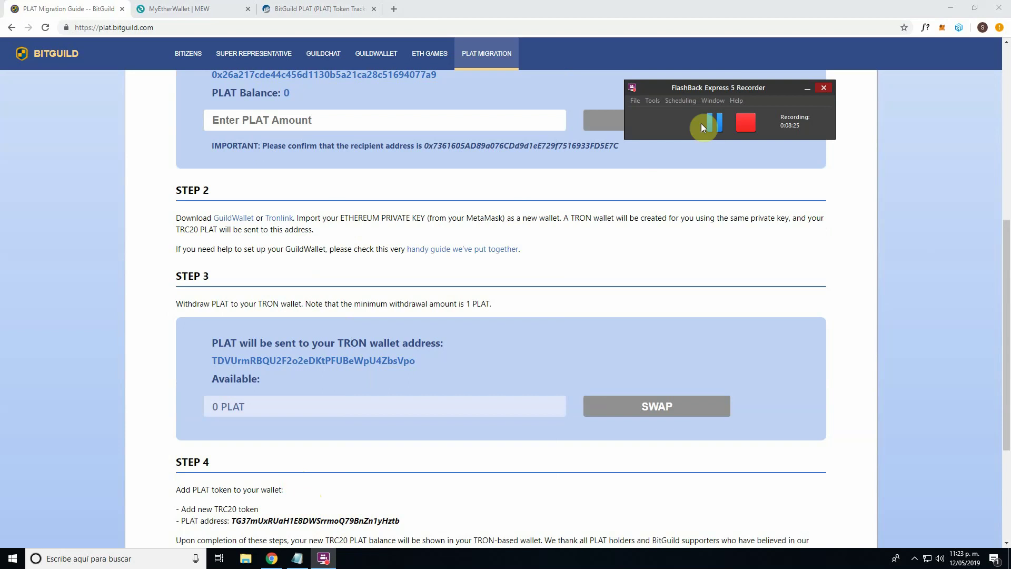
left_click(717, 121)
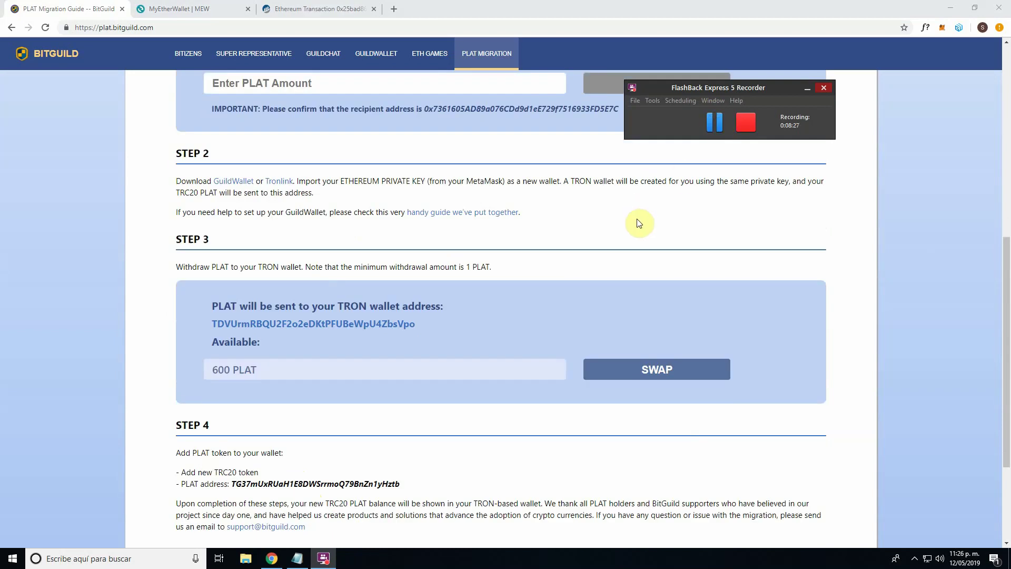
right_click(637, 219)
left_click(582, 186)
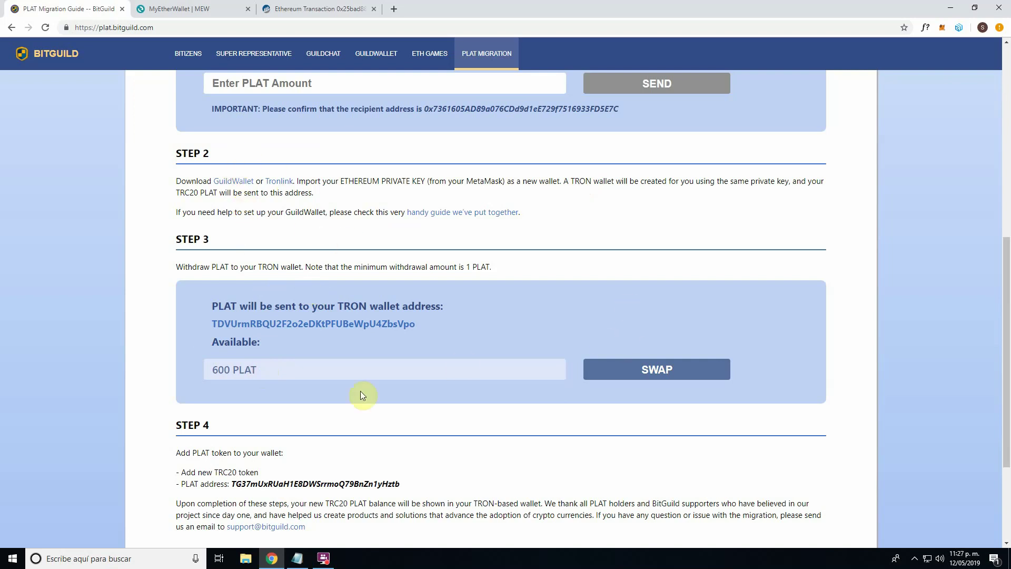
Swap the available 600 PLAT to the TRON wallet in Step 3 and accept GuildWallet's signing request.
left_click(607, 376)
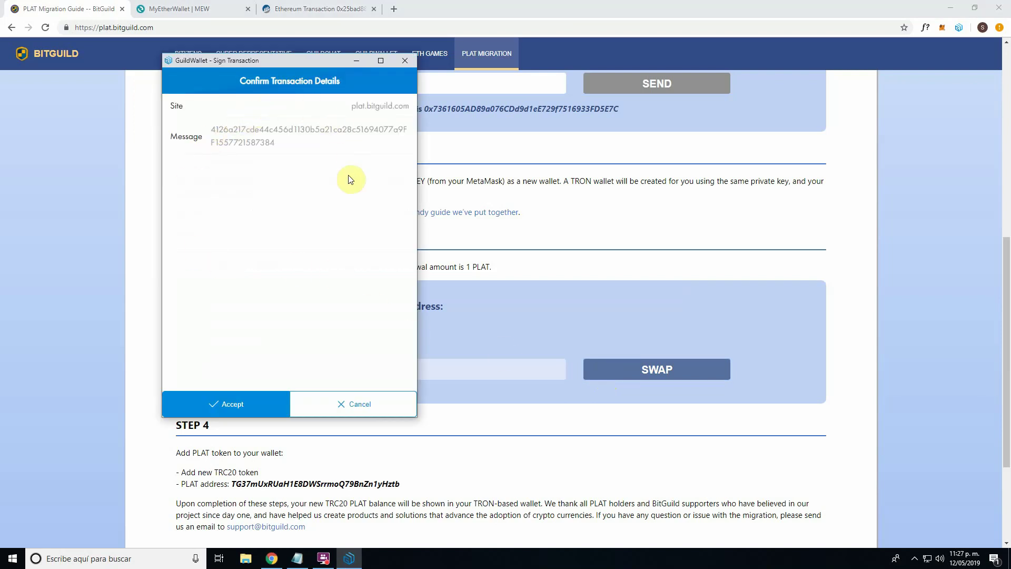
left_click(227, 415)
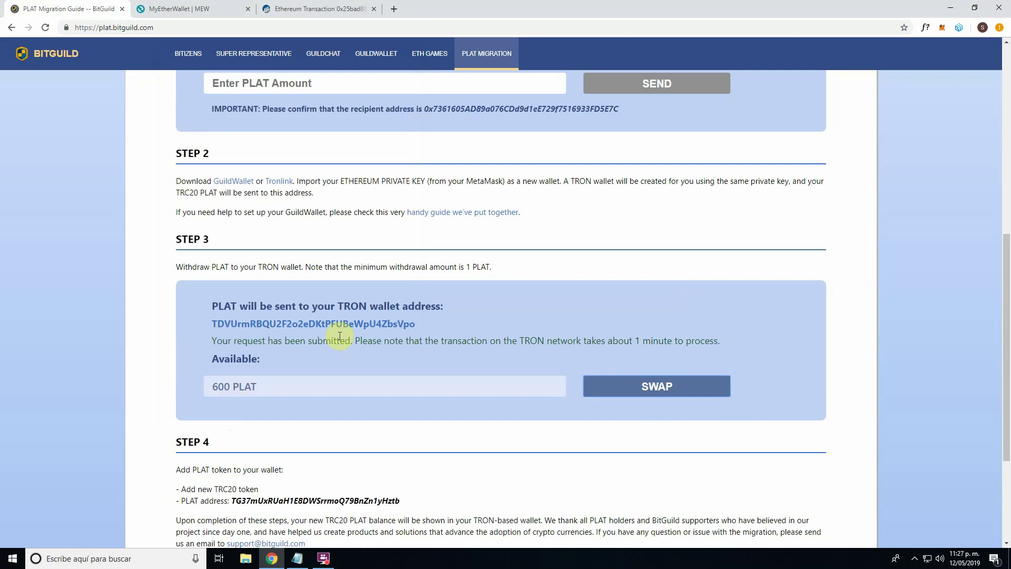
scroll(384, 295, "down", 1)
scroll(658, 274, "down", 1)
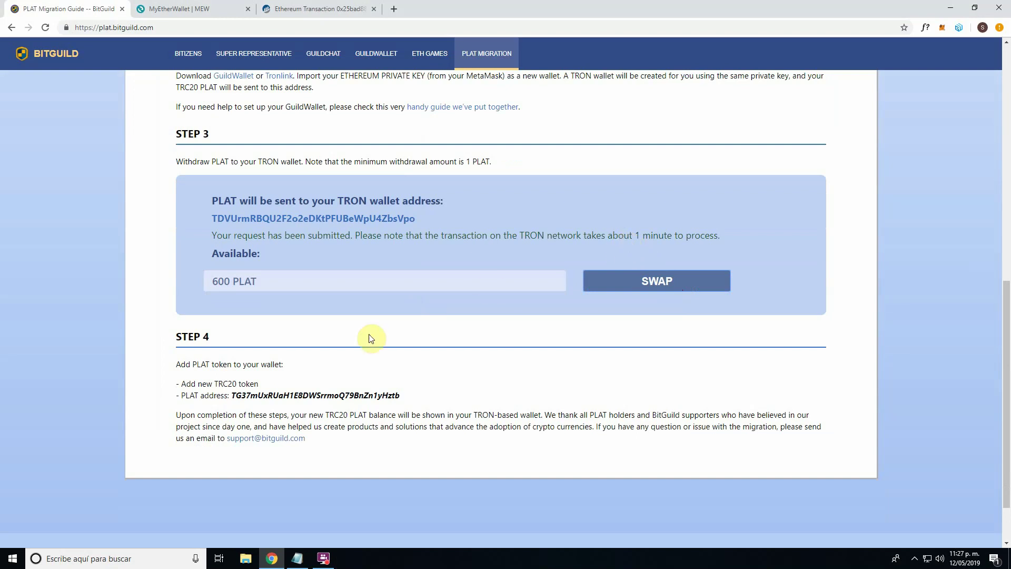
left_click(960, 22)
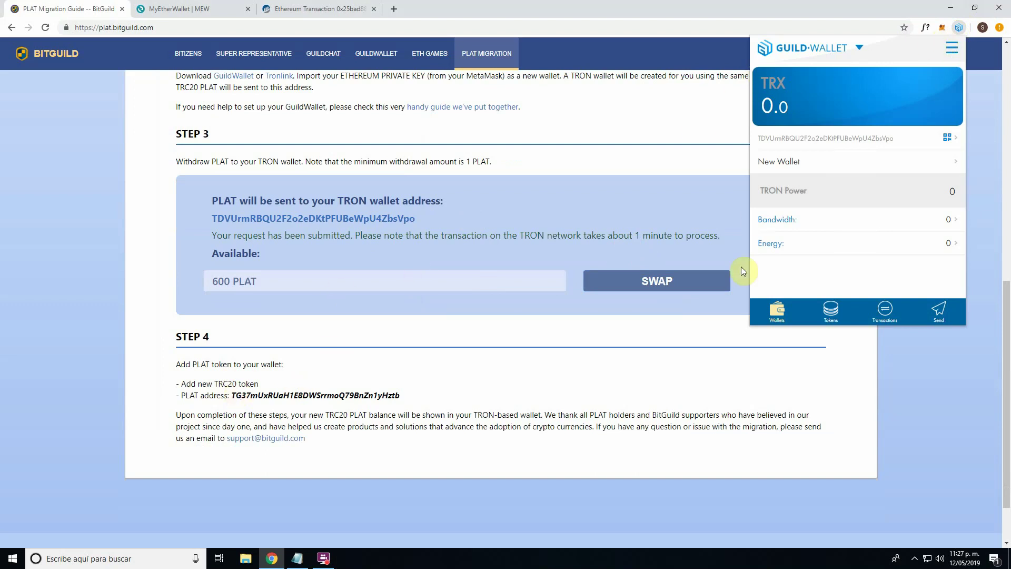
left_click(831, 310)
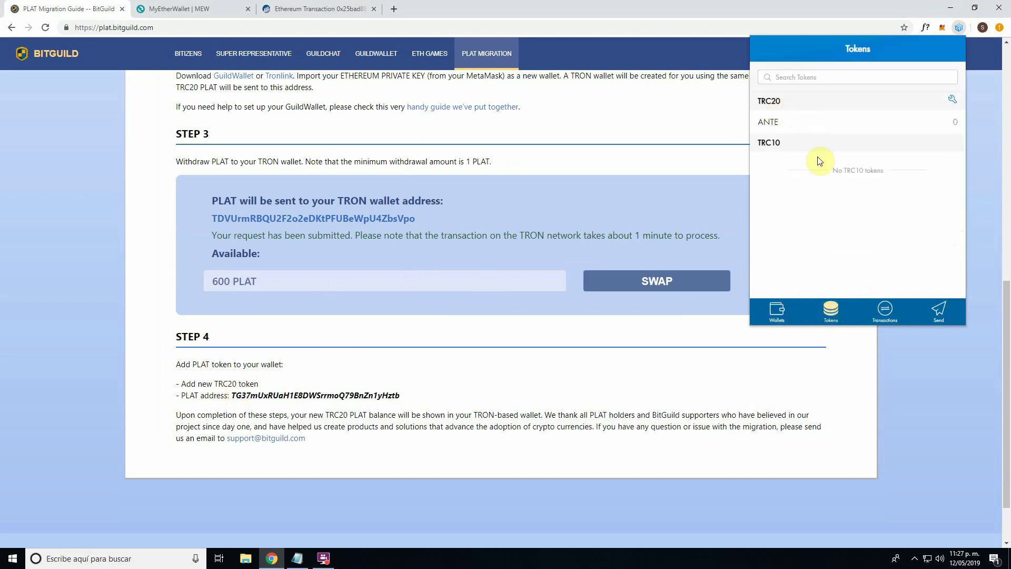
left_click(950, 101)
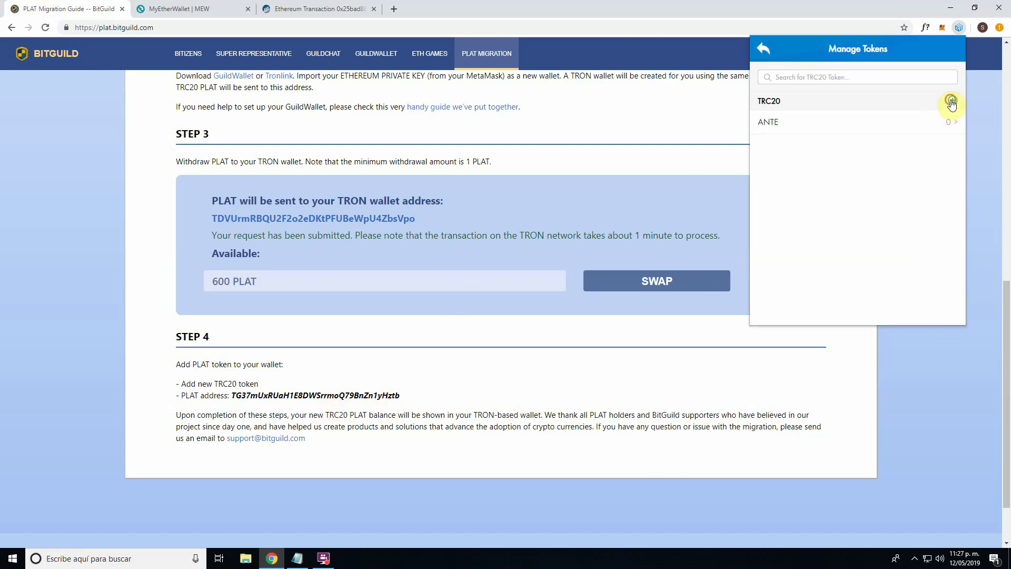
left_click(951, 102)
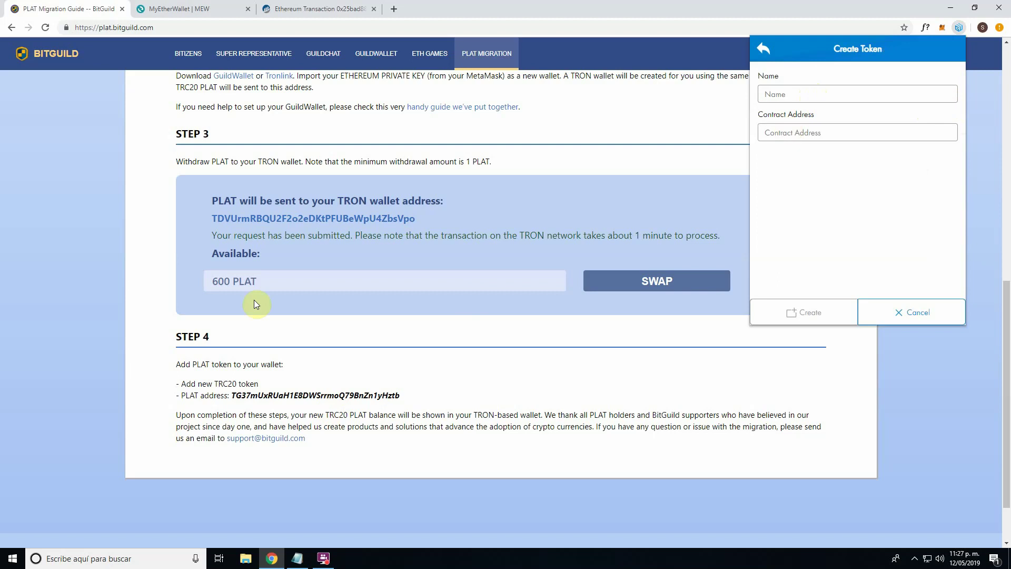
Create a TRC20 token named PLAT in GuildWallet with Step 4's contract address TG37mUxRUaH1E8DWSrrmoQ79BnZn1yHztb, and return to the token list.
left_click(262, 398)
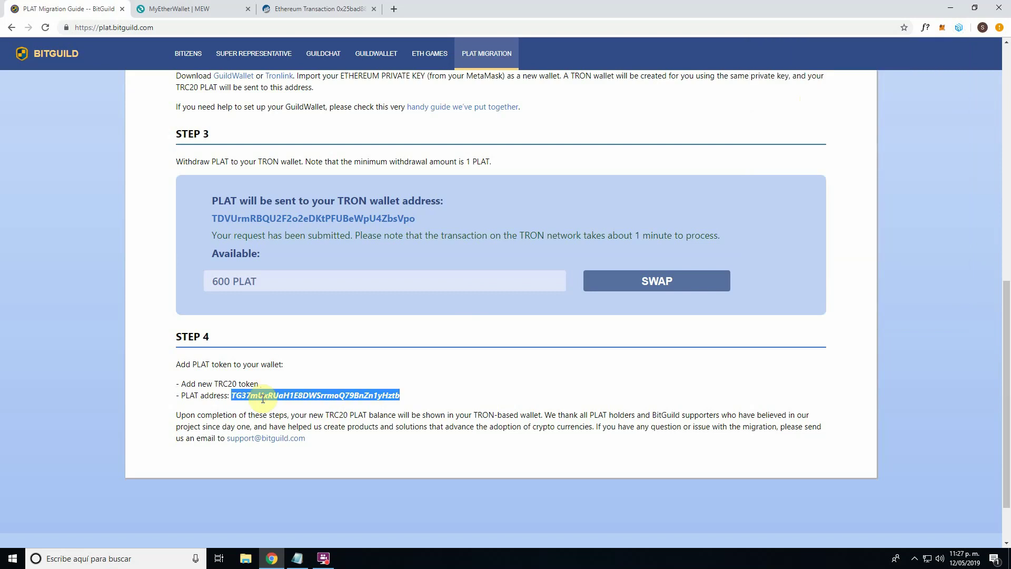
left_click(959, 27)
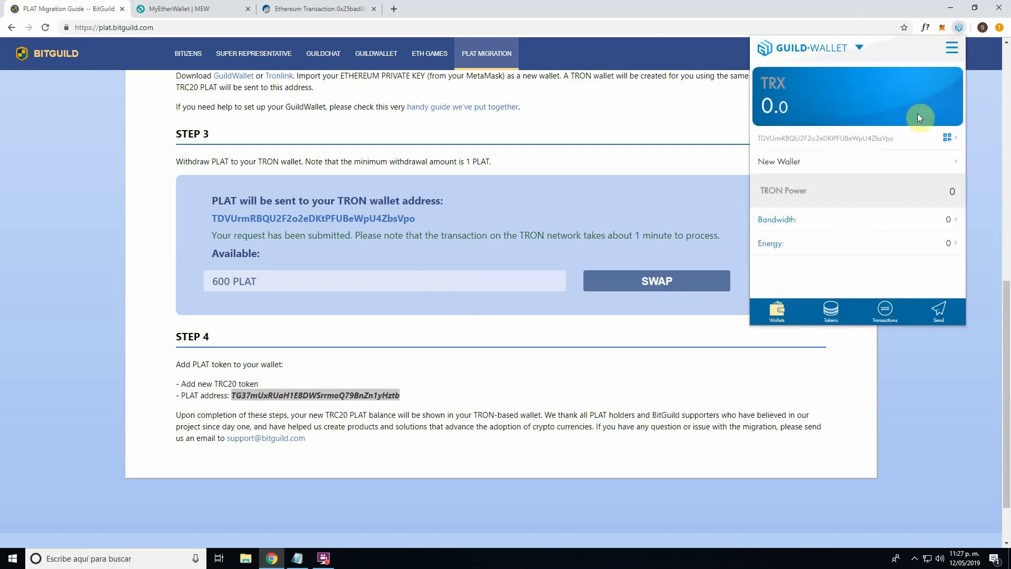
left_click(832, 315)
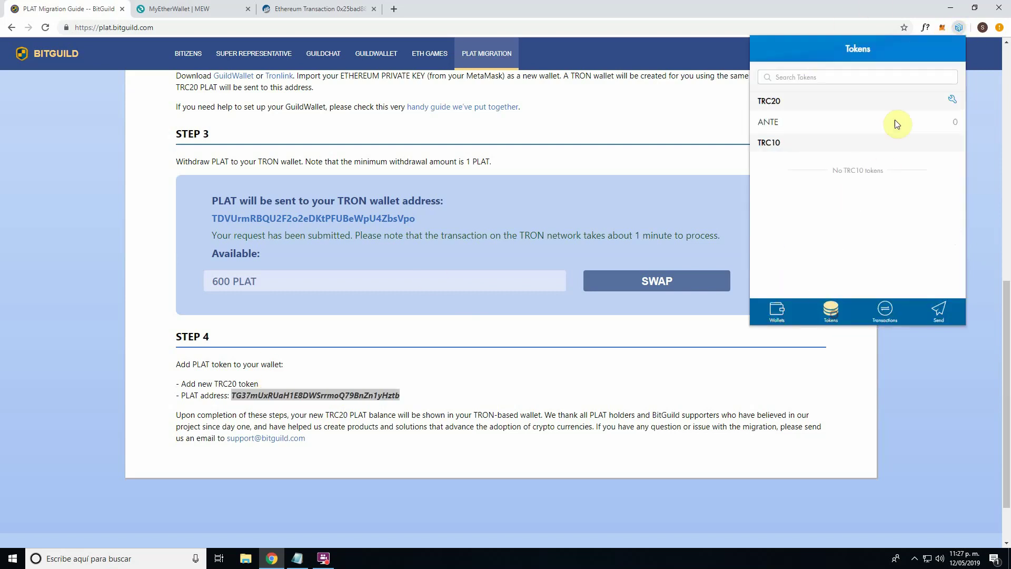
left_click(957, 101)
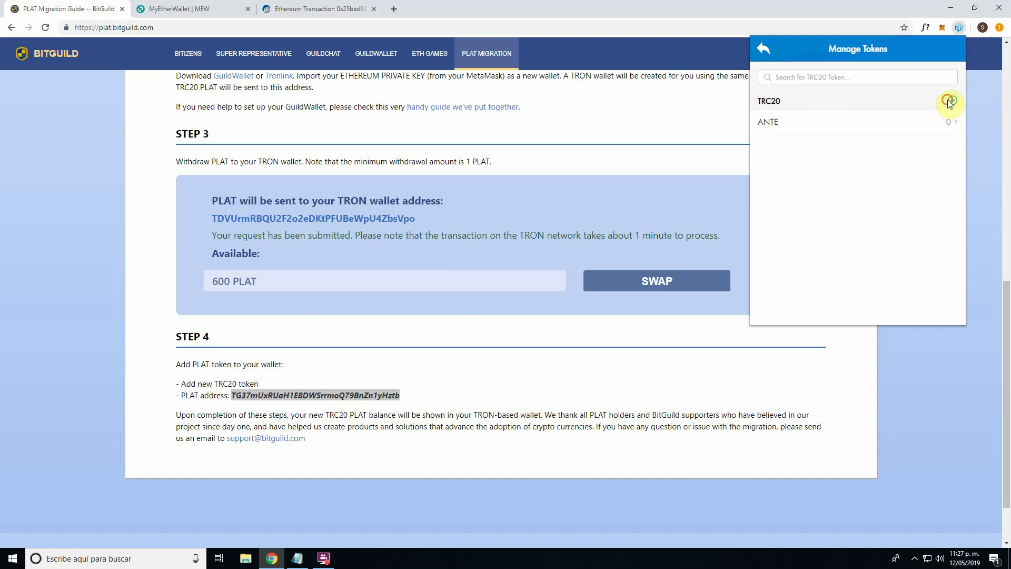
left_click(950, 100)
left_click(798, 129)
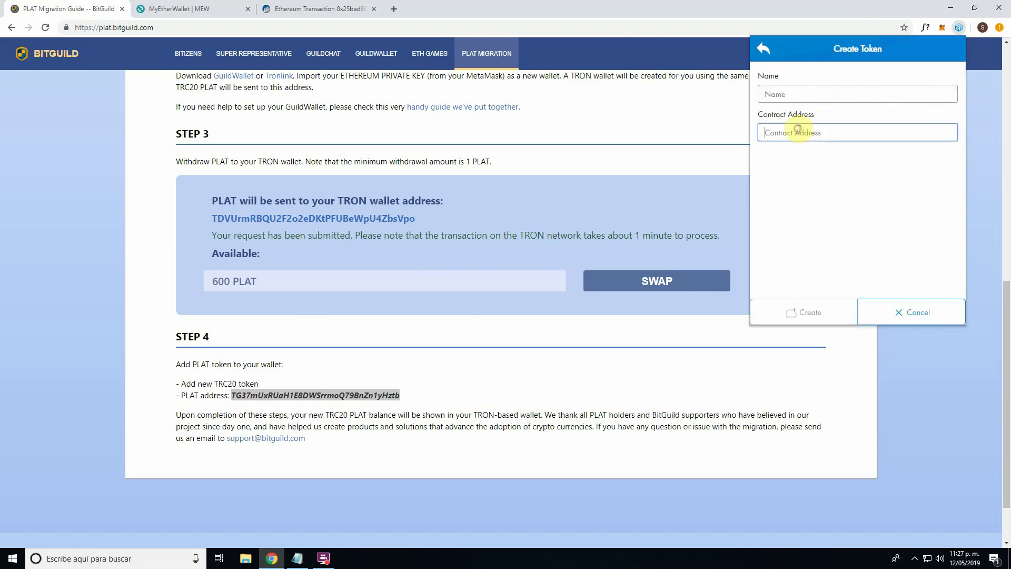
type("TG37mUxRUaH1E8DWSrrmoQ79BnZn1yHztb")
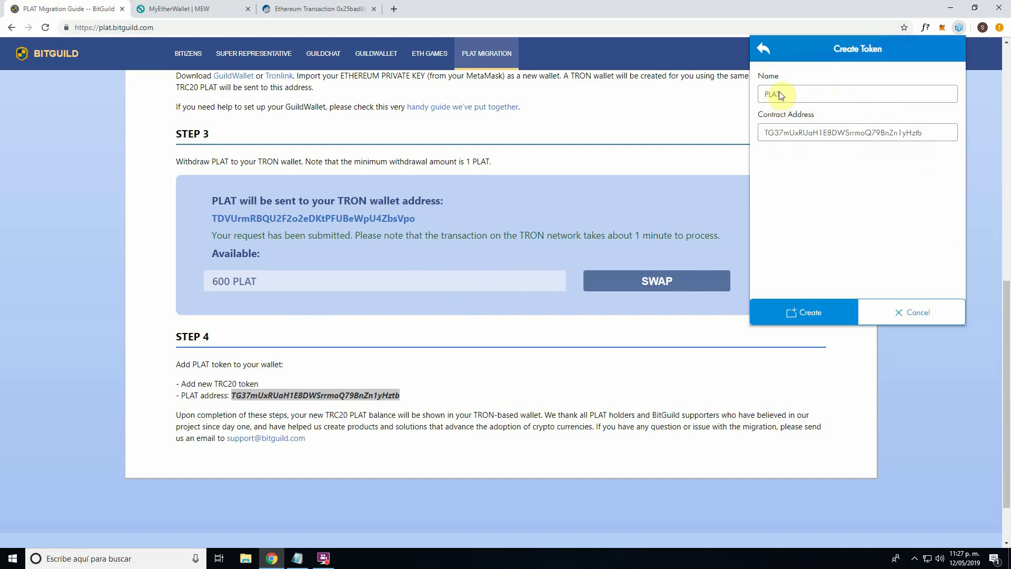
left_click(808, 312)
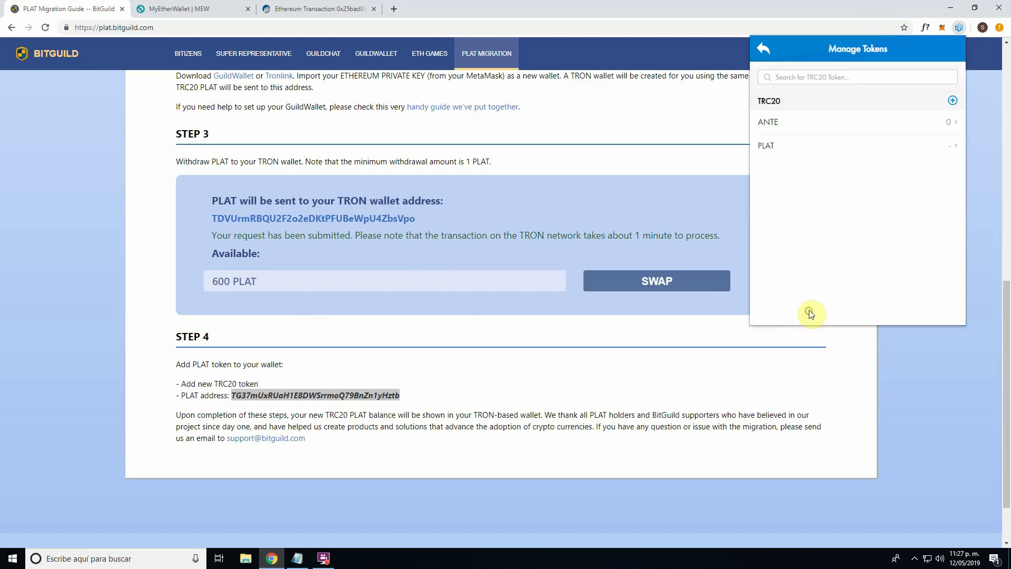
left_click(762, 48)
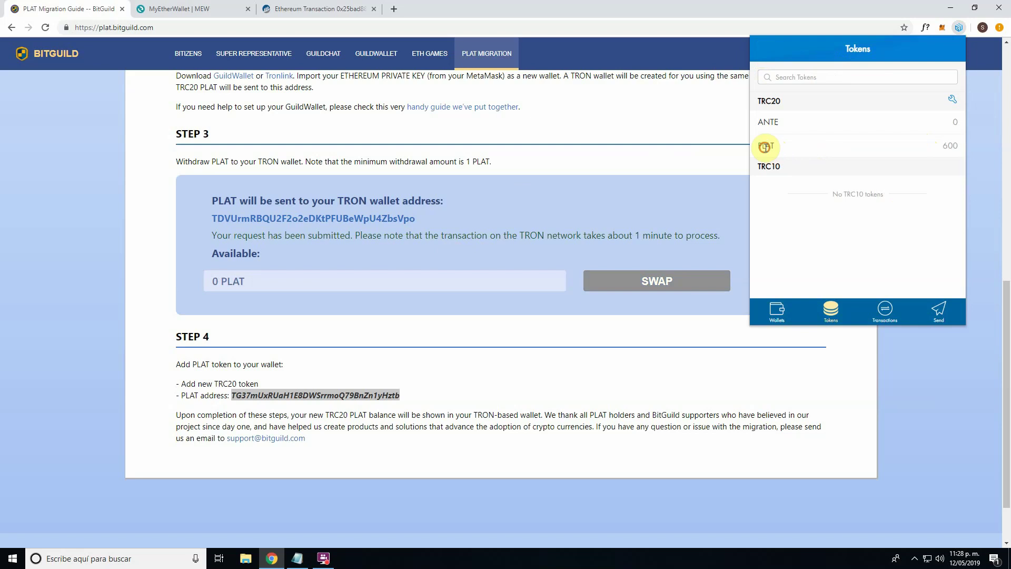
left_click(953, 143)
Reopen GuildWallet and copy the wallet's TRON address from its QR code page.
left_click(960, 28)
left_click(960, 29)
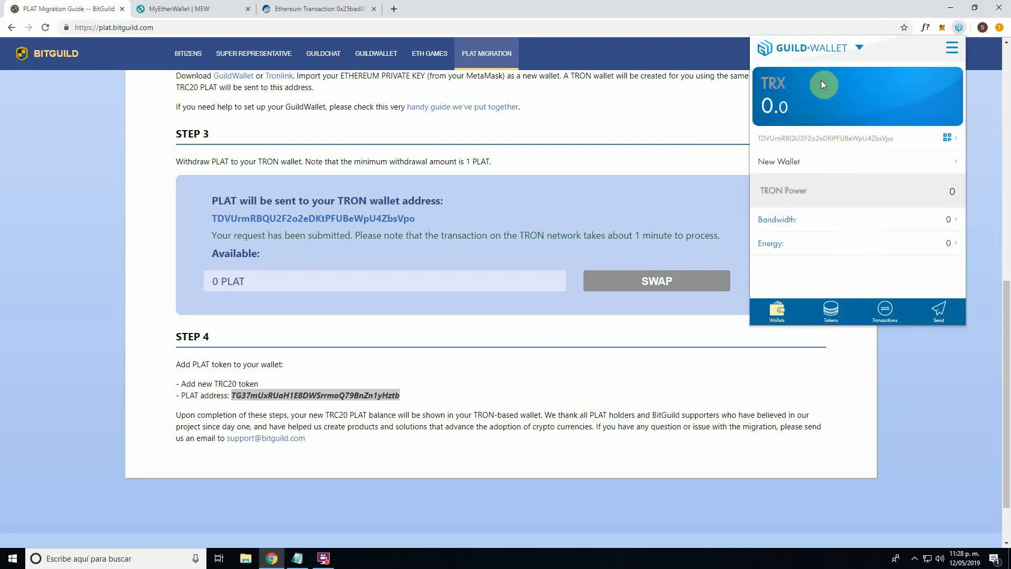
left_click(833, 138)
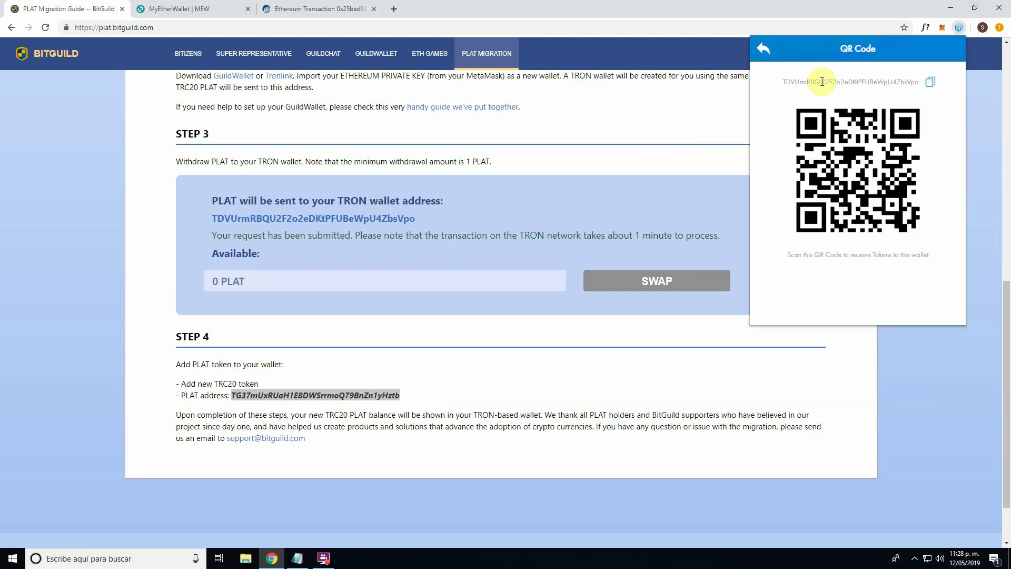
double_click(822, 82)
key("ctrl+c")
Search the web for tronscan in a new tab and open the TRONSCAN blockchain explorer.
left_click(395, 9)
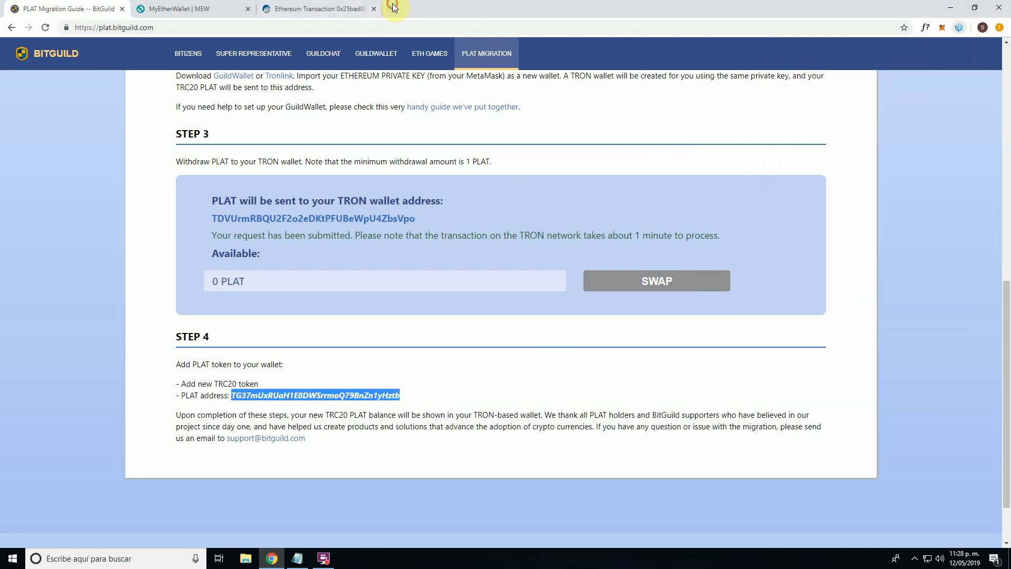
type("tr")
key("BackSpace")
key("BackSpace")
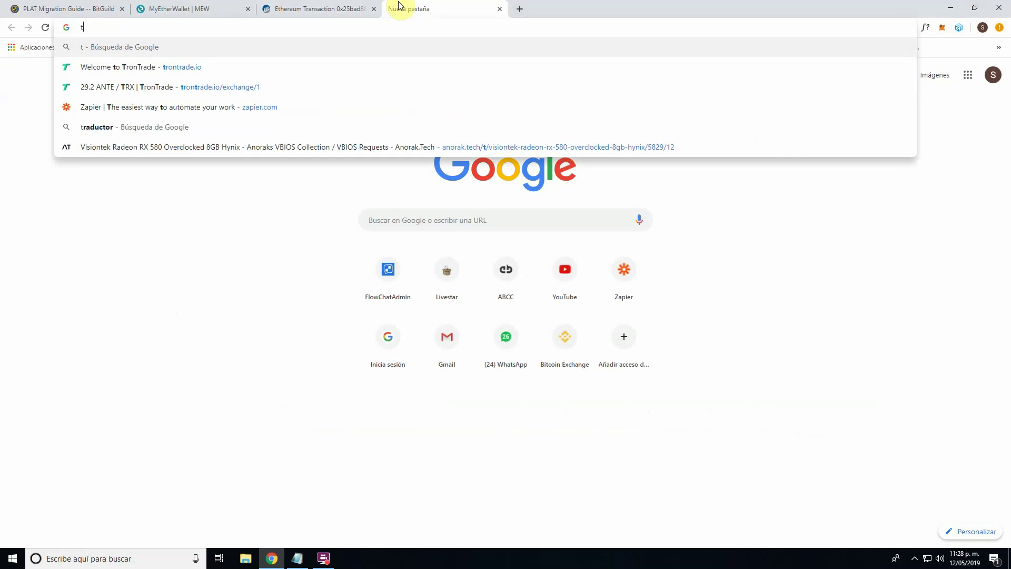
key("BackSpace")
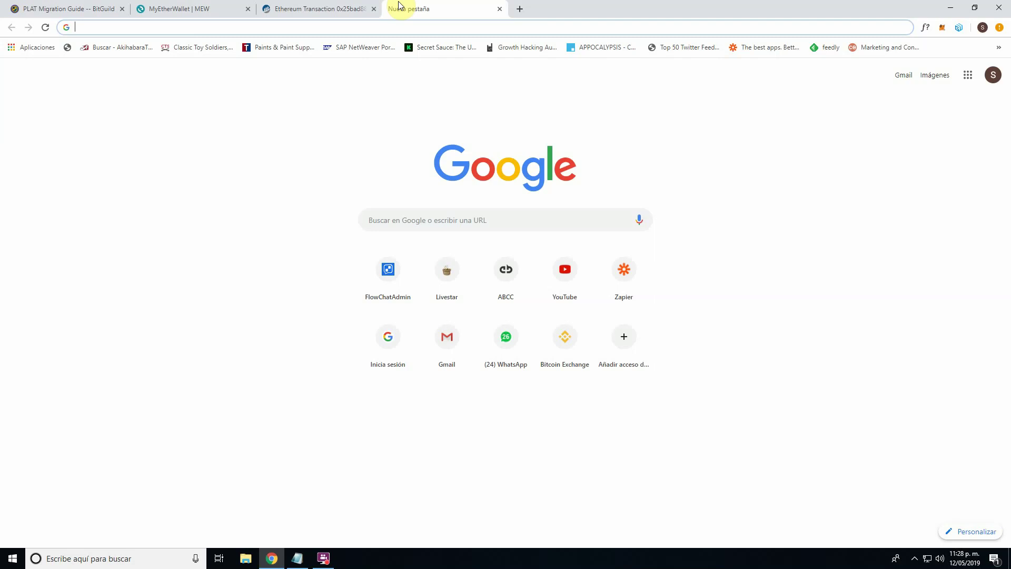
type("tronscan")
key("Return")
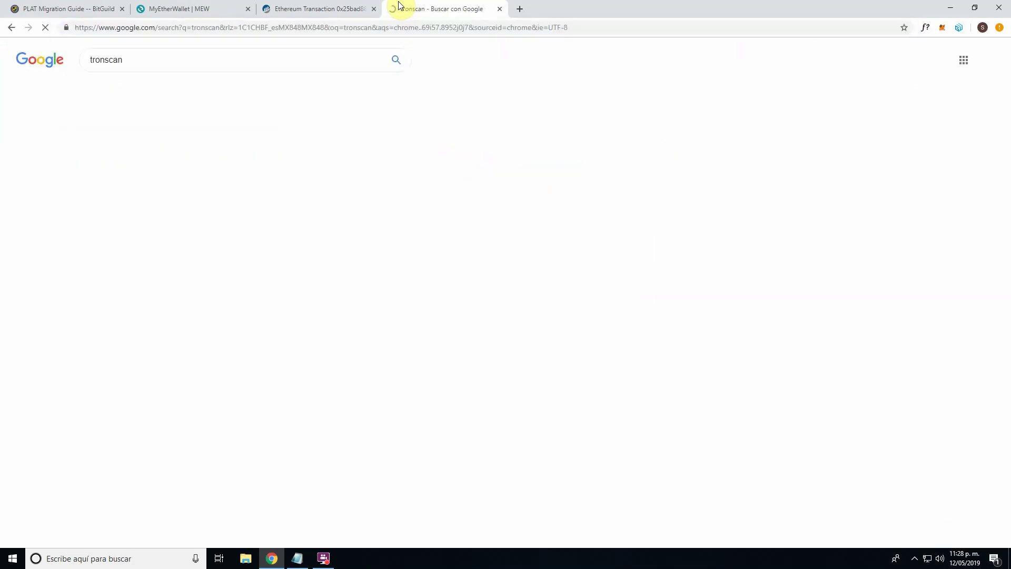
left_click(246, 133)
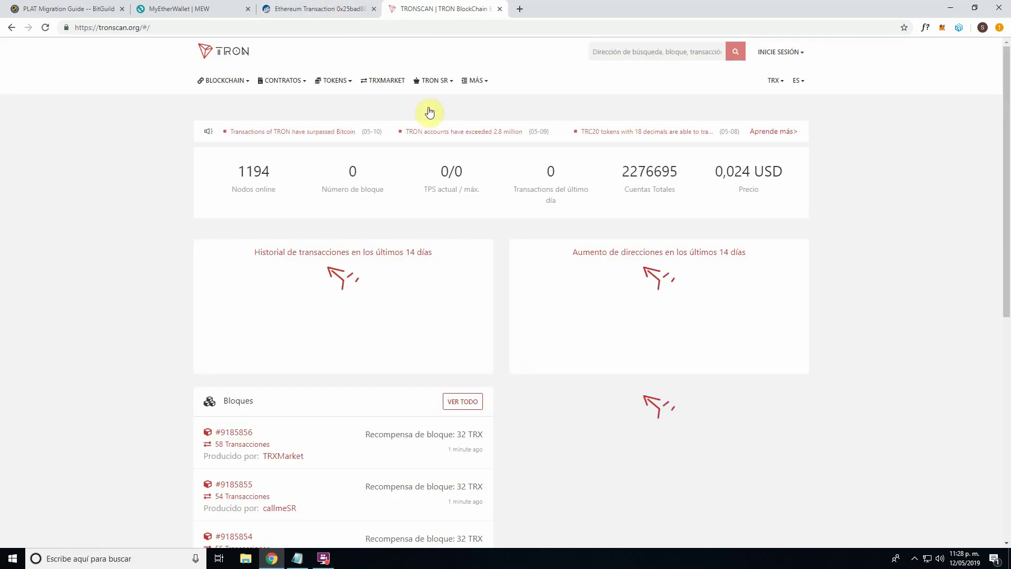
Try to look up the copied TRON wallet address with TRONSCAN's search.
left_click(641, 50)
key("ctrl+v")
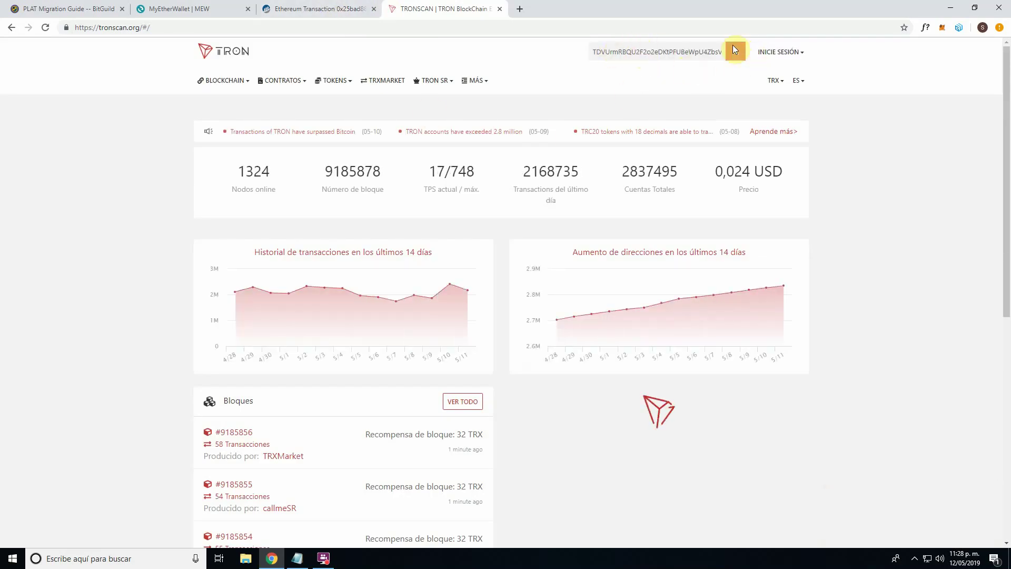
left_click(685, 50)
double_click(684, 50)
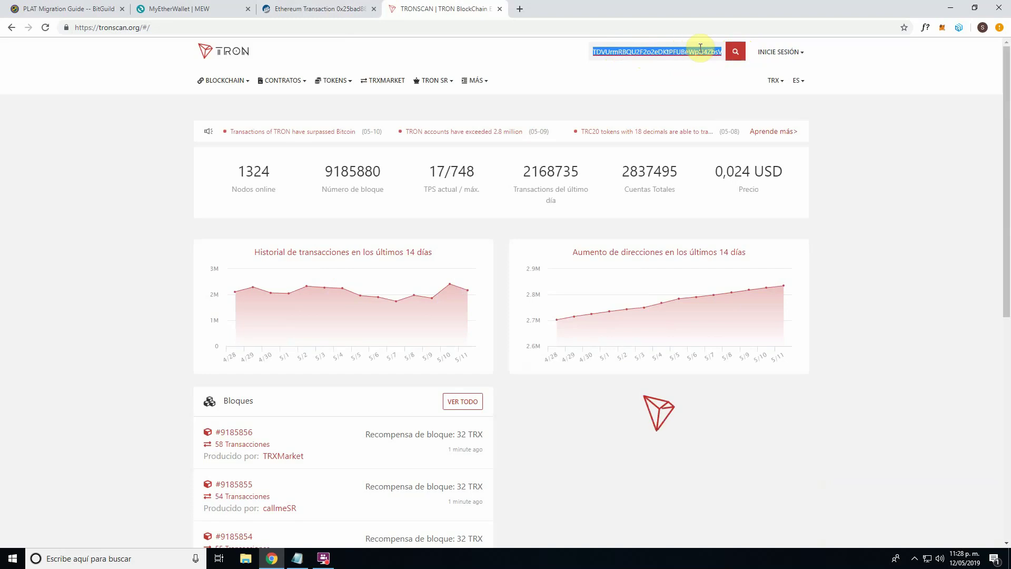
left_click(700, 47)
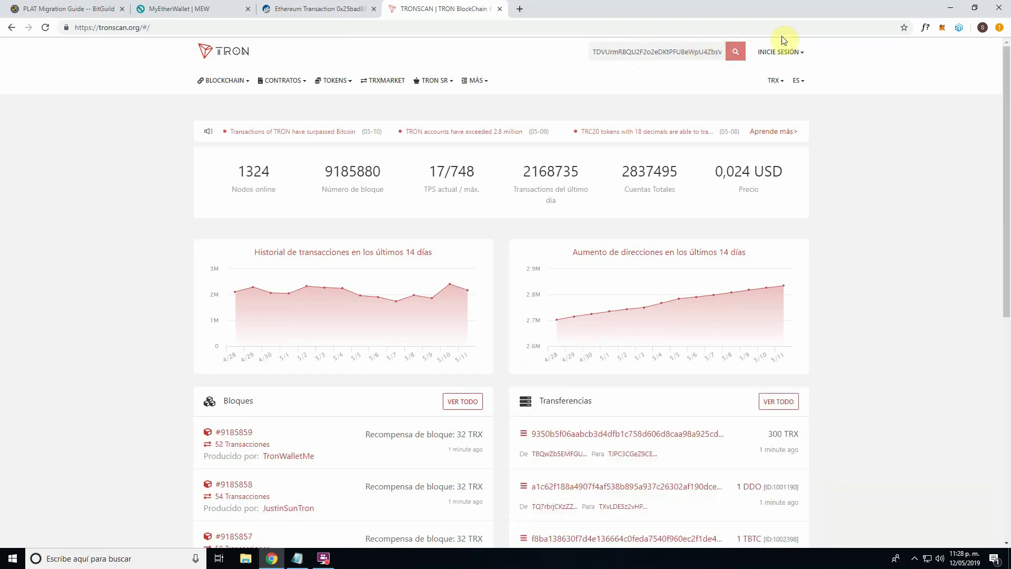
Copy the TRON address from GuildWallet's QR code page again and search TRONSCAN for it.
left_click(959, 27)
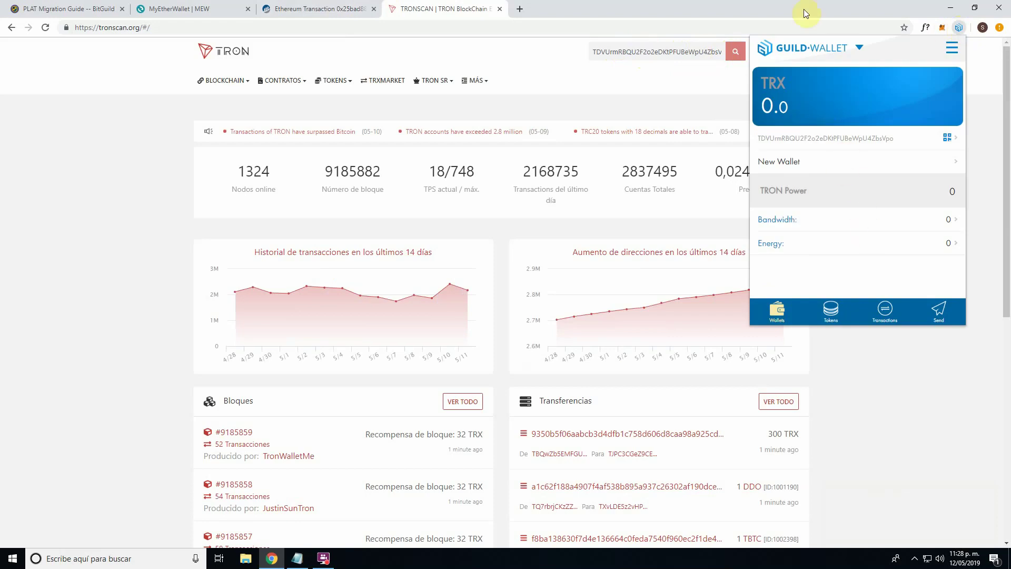
left_click(870, 141)
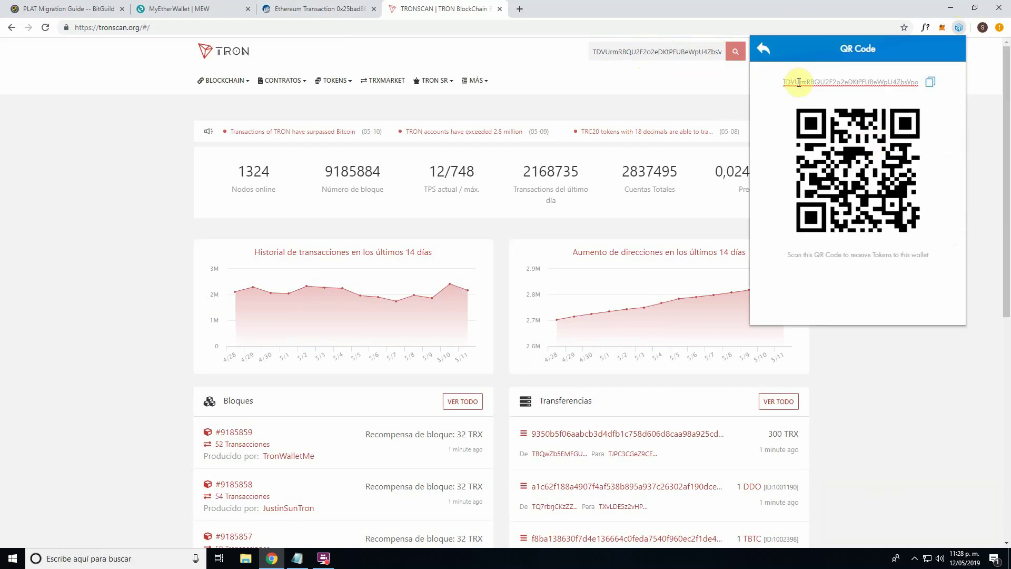
double_click(799, 83)
double_click(670, 47)
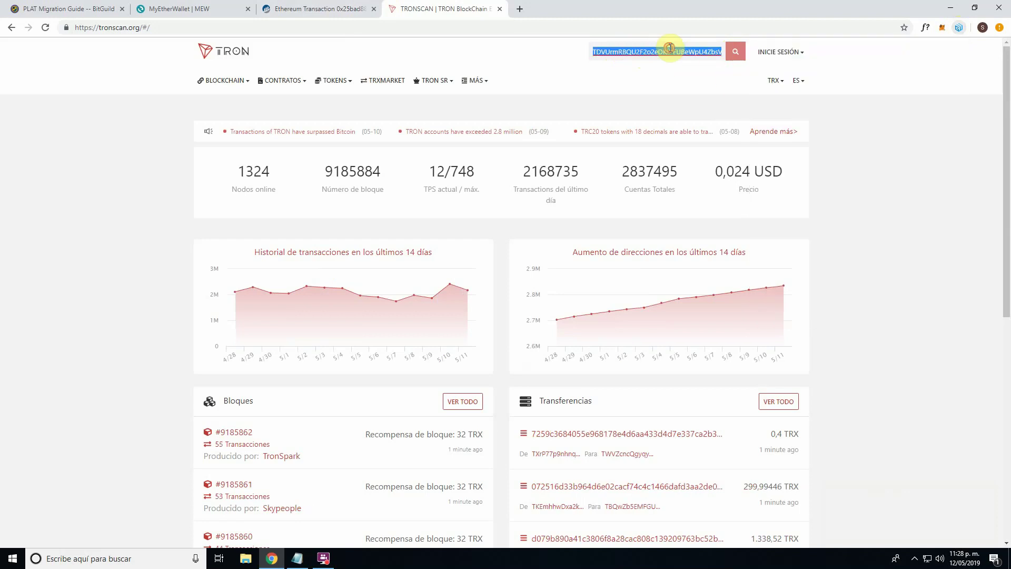
key("ctrl+v")
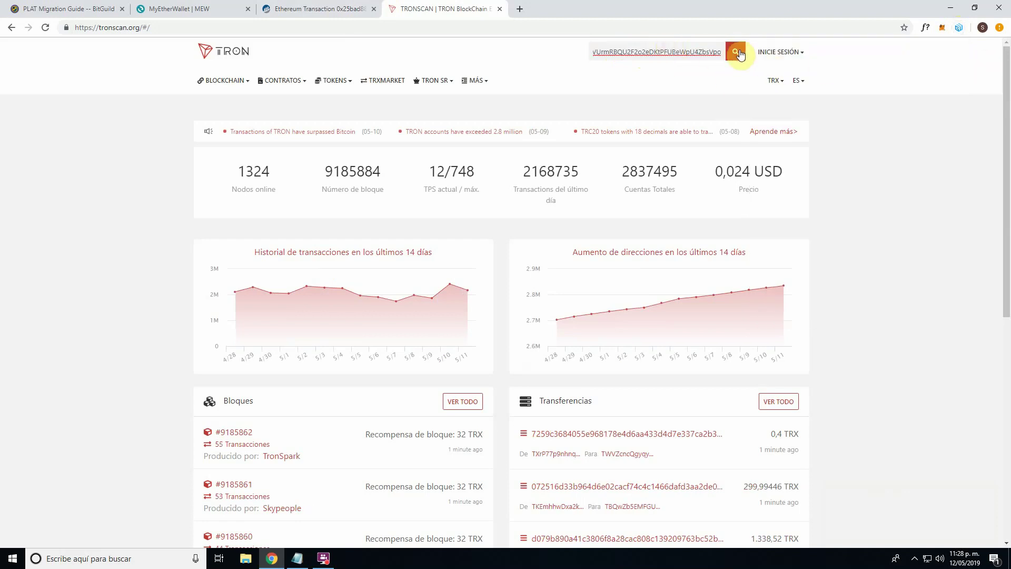
double_click(704, 51)
left_click(735, 53)
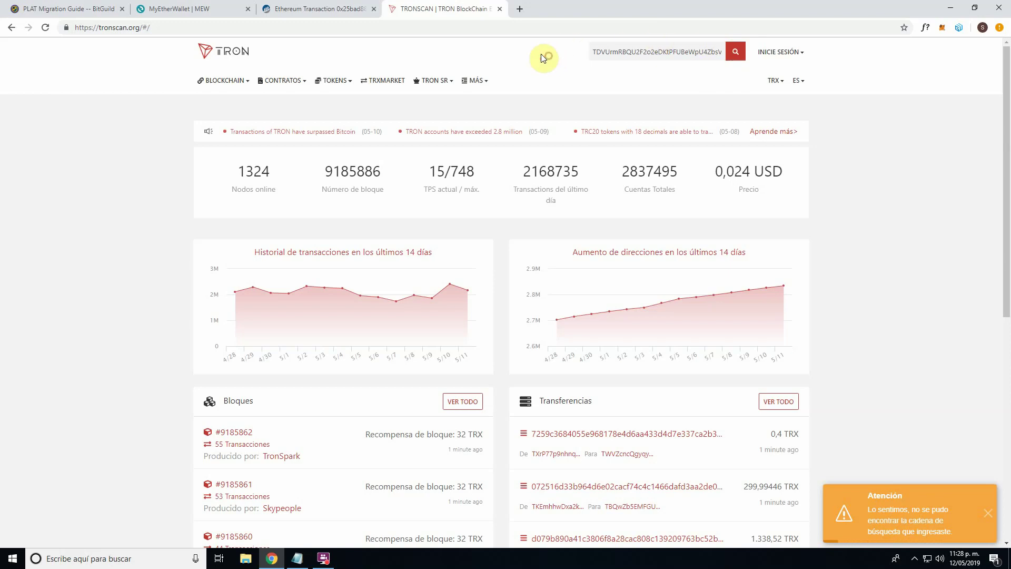
Close TRONSCAN and check the PLAT balance in GuildWallet's token list.
left_click(497, 9)
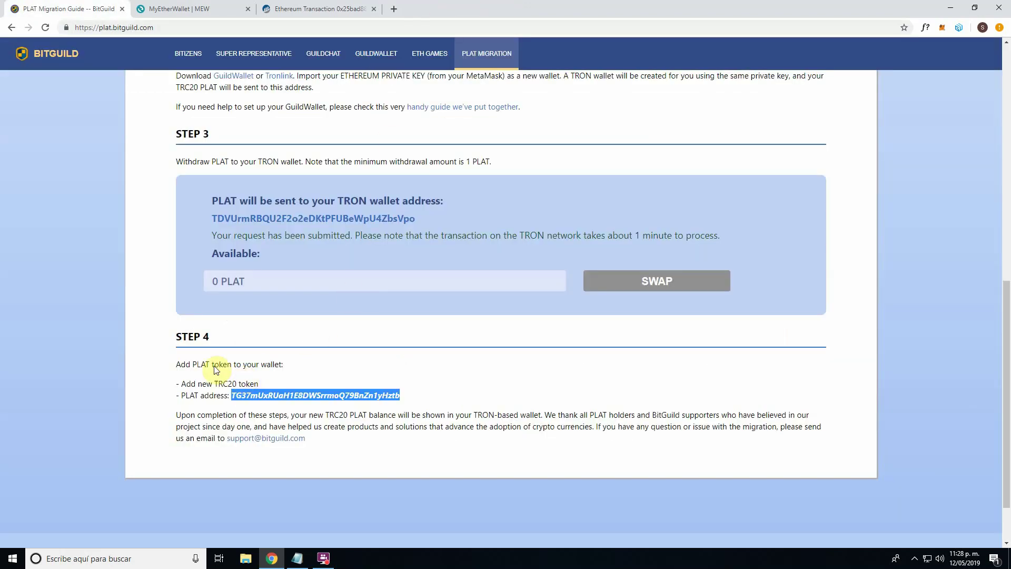
left_click(962, 31)
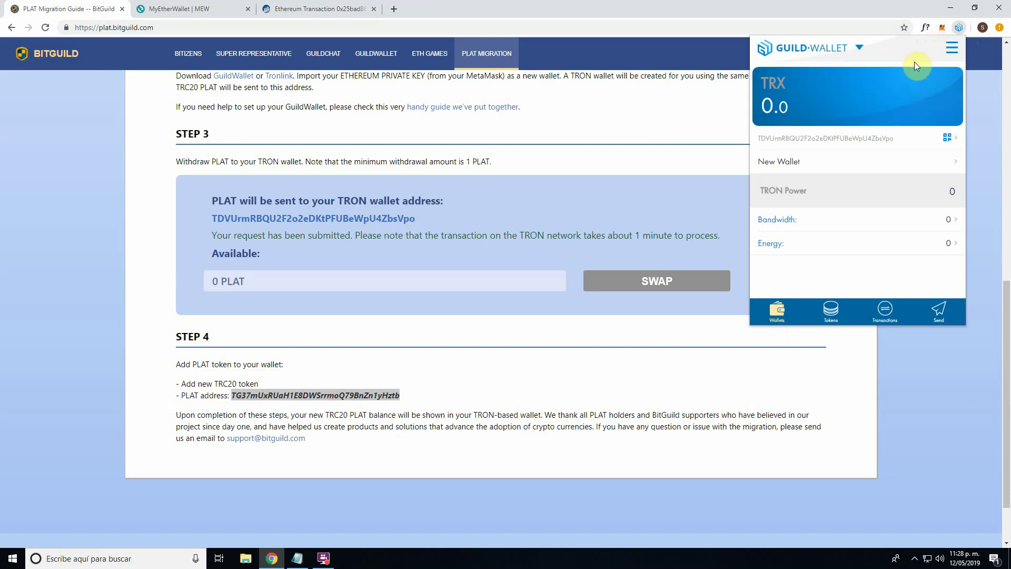
left_click(831, 311)
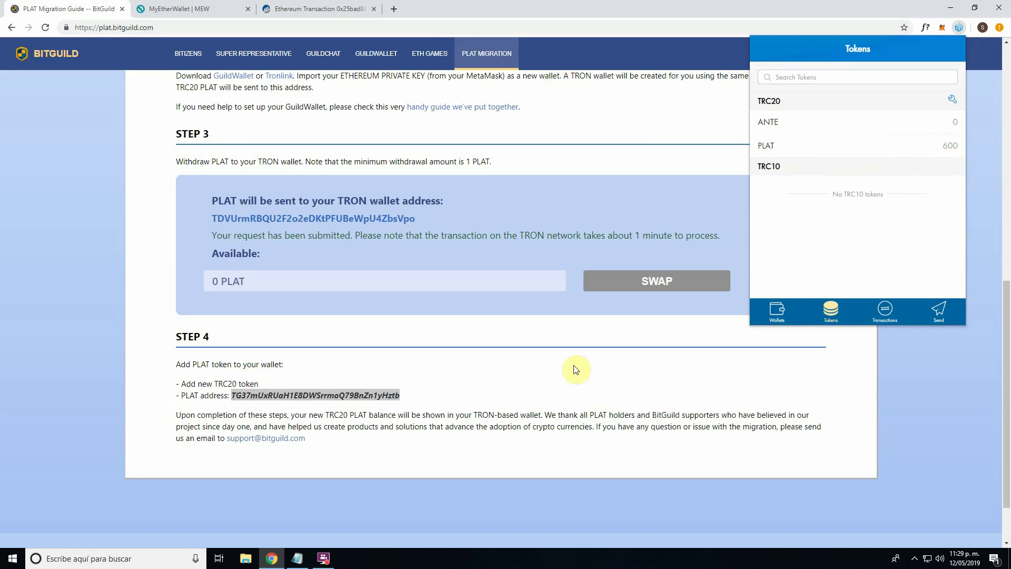
left_click(324, 561)
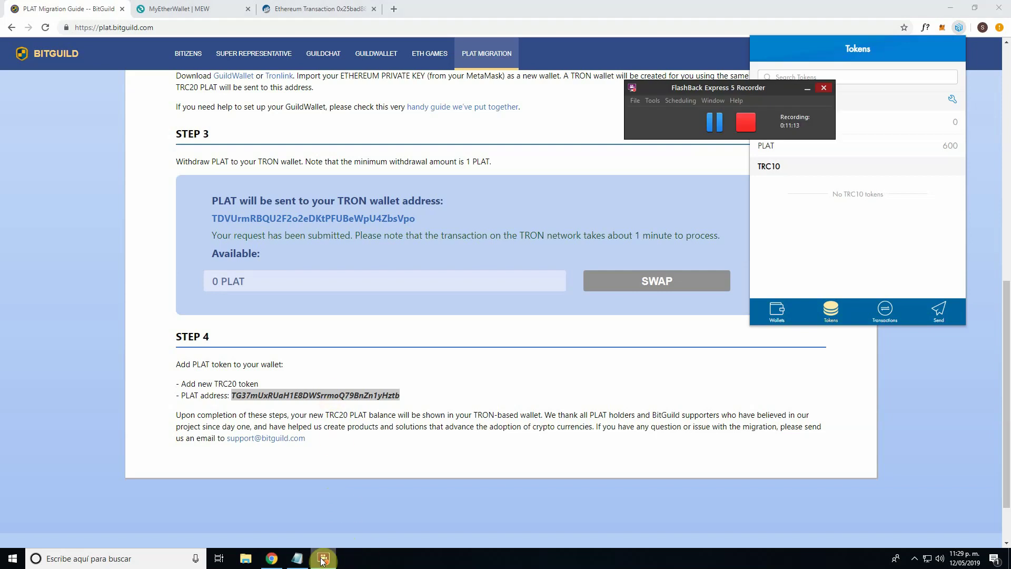
left_click(324, 559)
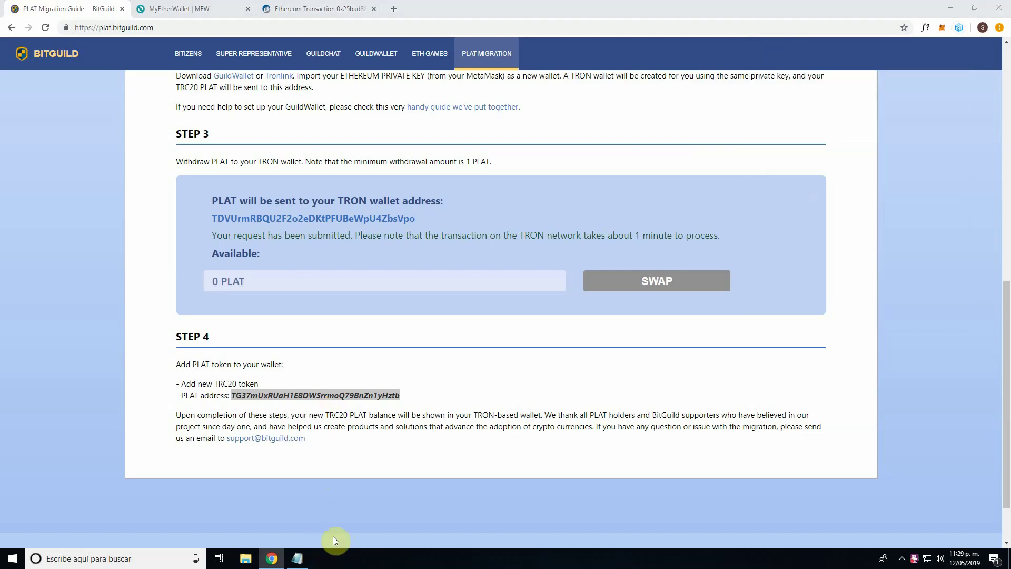